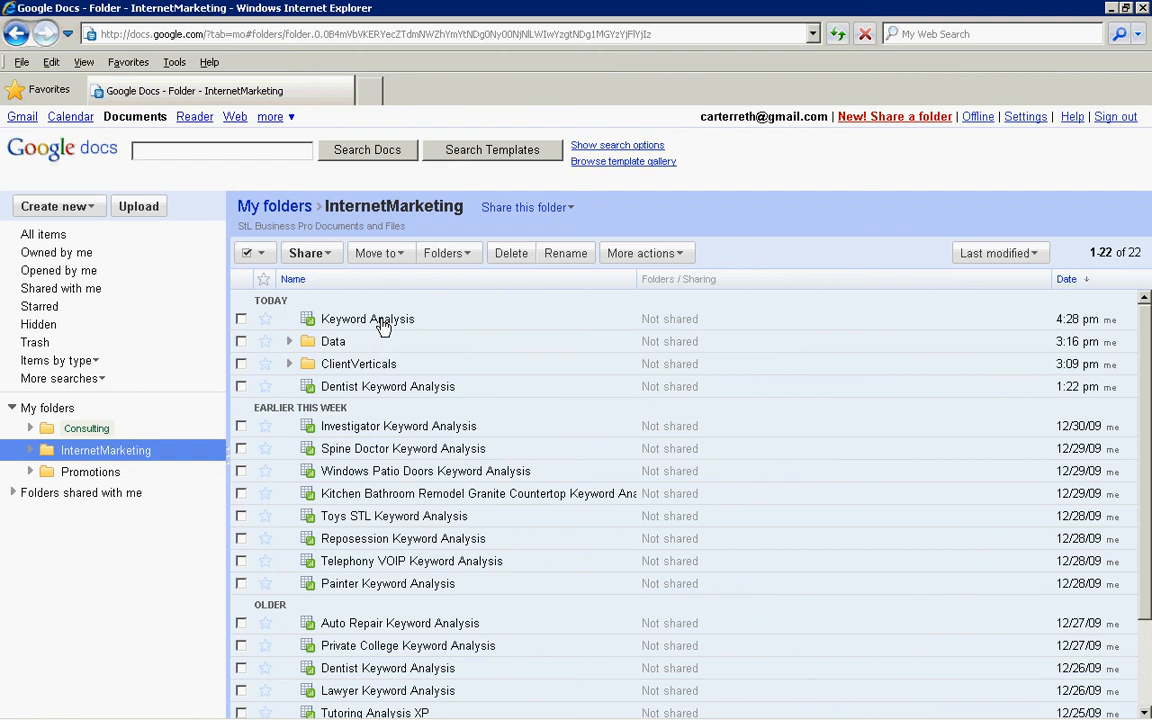
Step: Open the Keyword Analysis spreadsheet from the InternetMarketing folder and maximize its window
{"action": "left_click", "coordinate": [383, 325]}
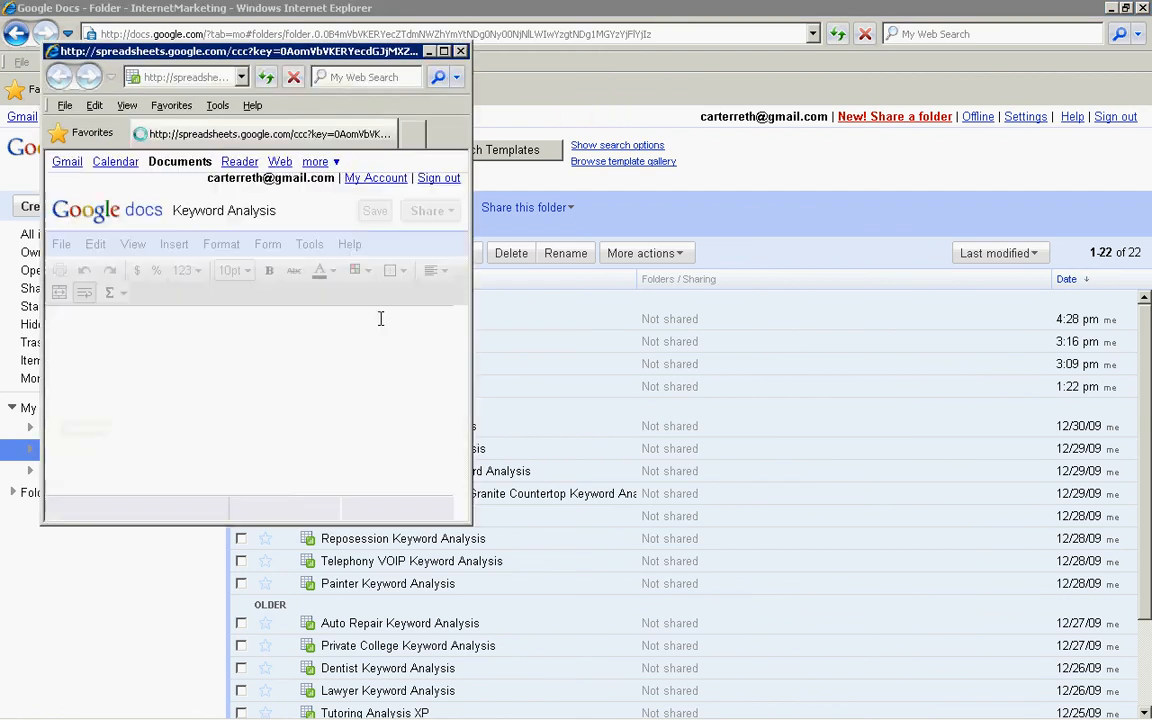
{"action": "left_click", "coordinate": [446, 57]}
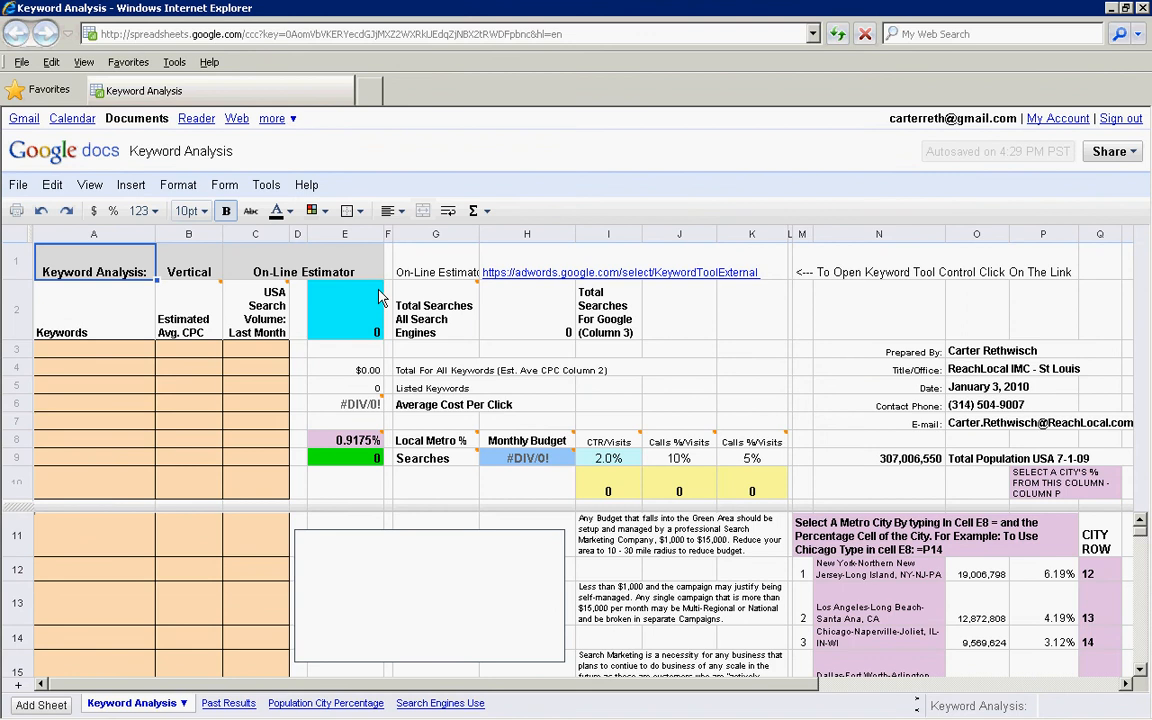
Step: Inspect the first keyword, CPC and search volume entry cells and the formula behind the Local Metro % in E8
{"action": "left_click", "coordinate": [146, 352]}
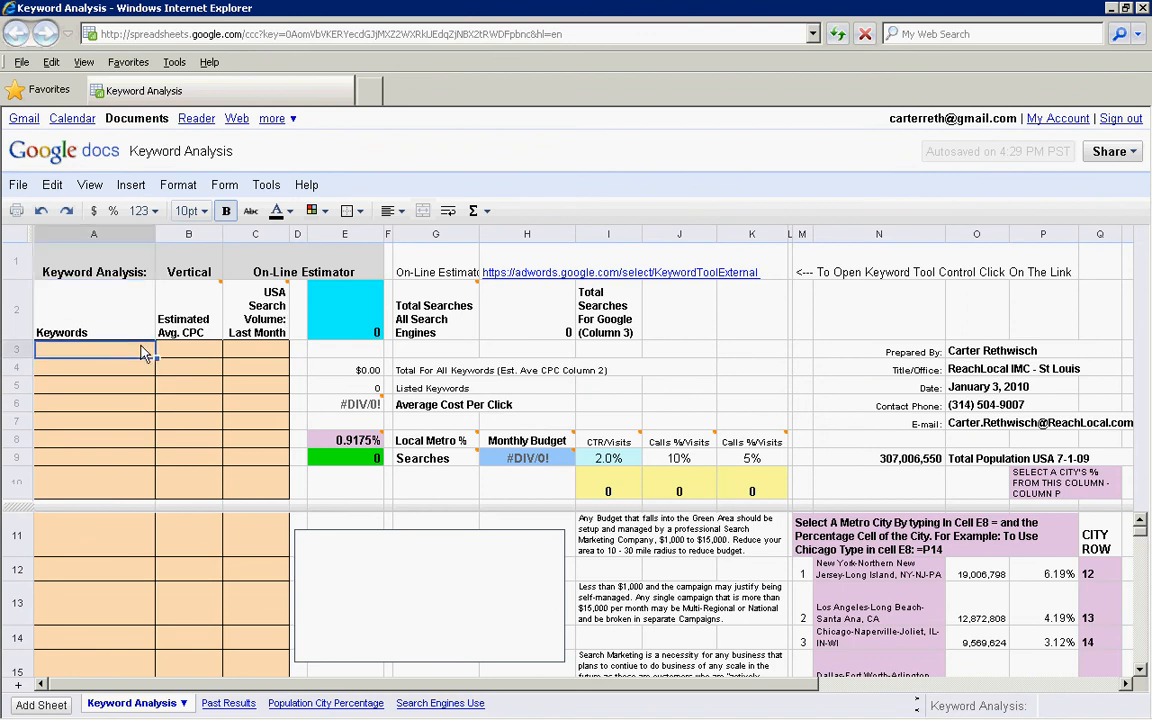
{"action": "left_click", "coordinate": [193, 355]}
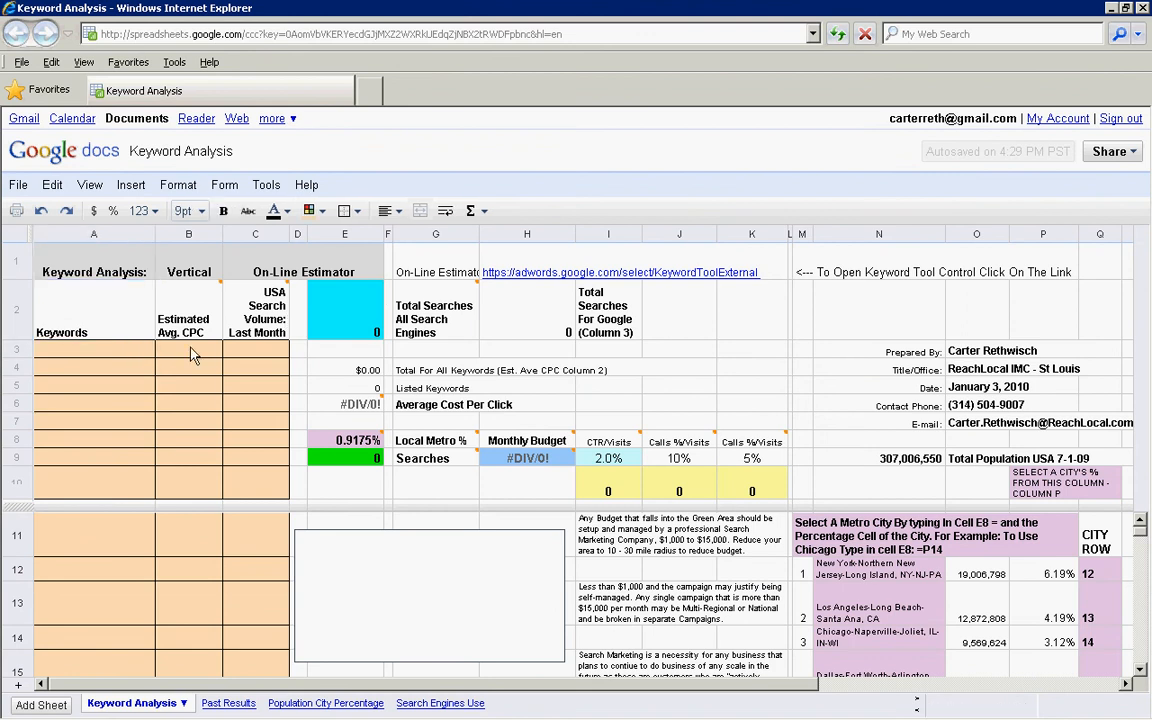
{"action": "left_click", "coordinate": [258, 357]}
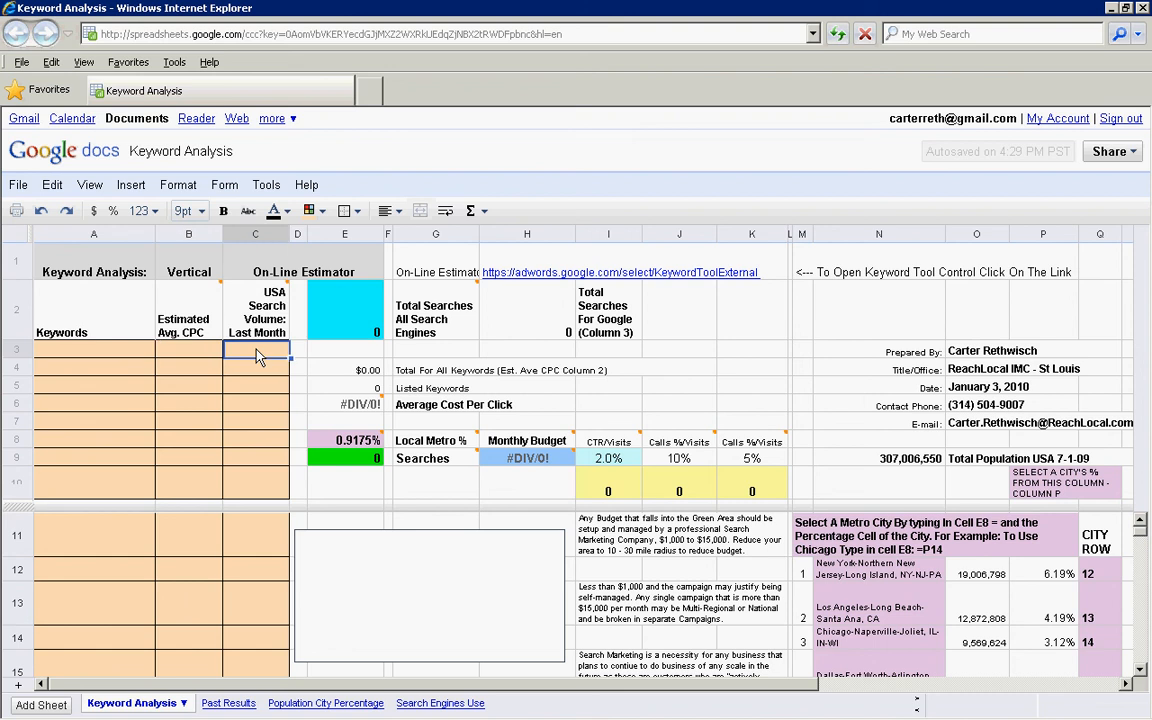
{"action": "left_click", "coordinate": [352, 450]}
{"action": "double_click", "coordinate": [344, 441]}
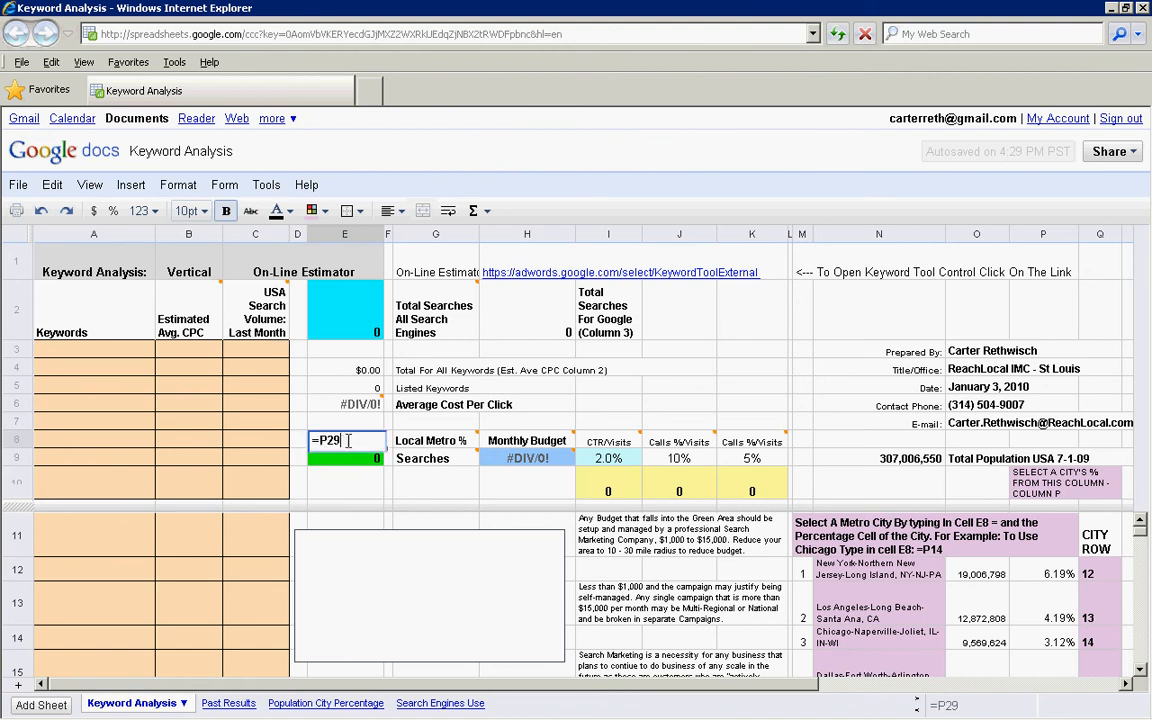
{"action": "double_click", "coordinate": [344, 441]}
{"action": "key", "text": "Escape"}
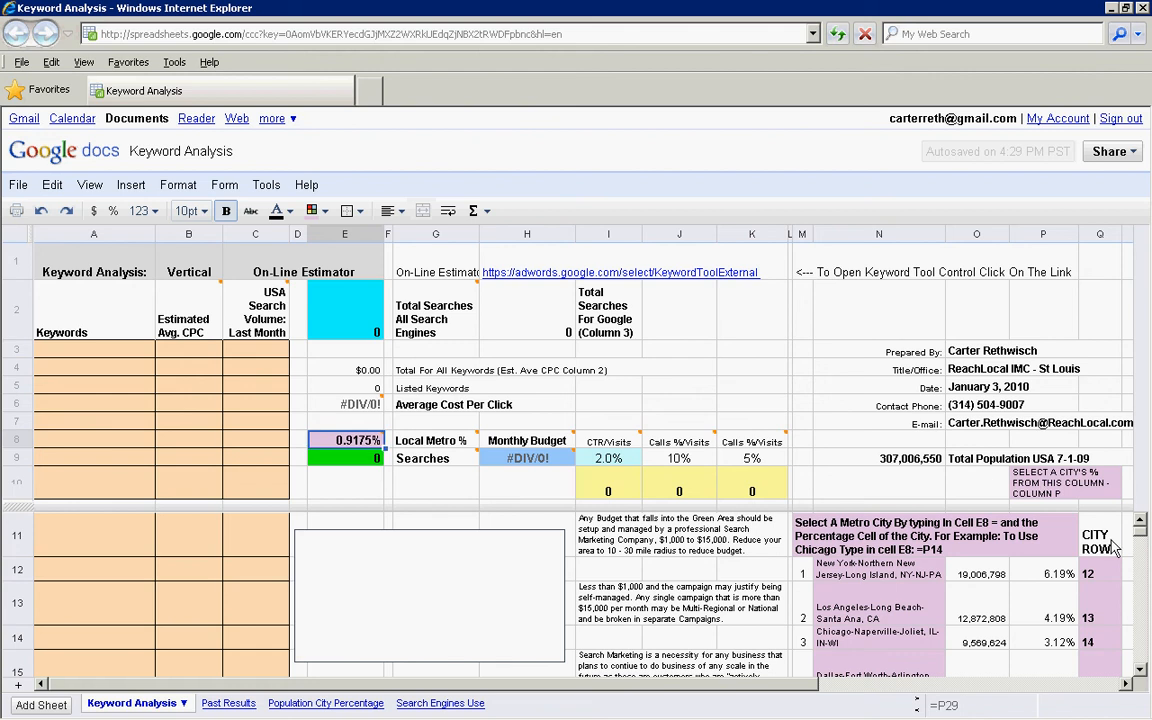
Step: Find St. Louis, MO-IL in the metro city list and check its population percentage cell
{"action": "left_click", "coordinate": [886, 578]}
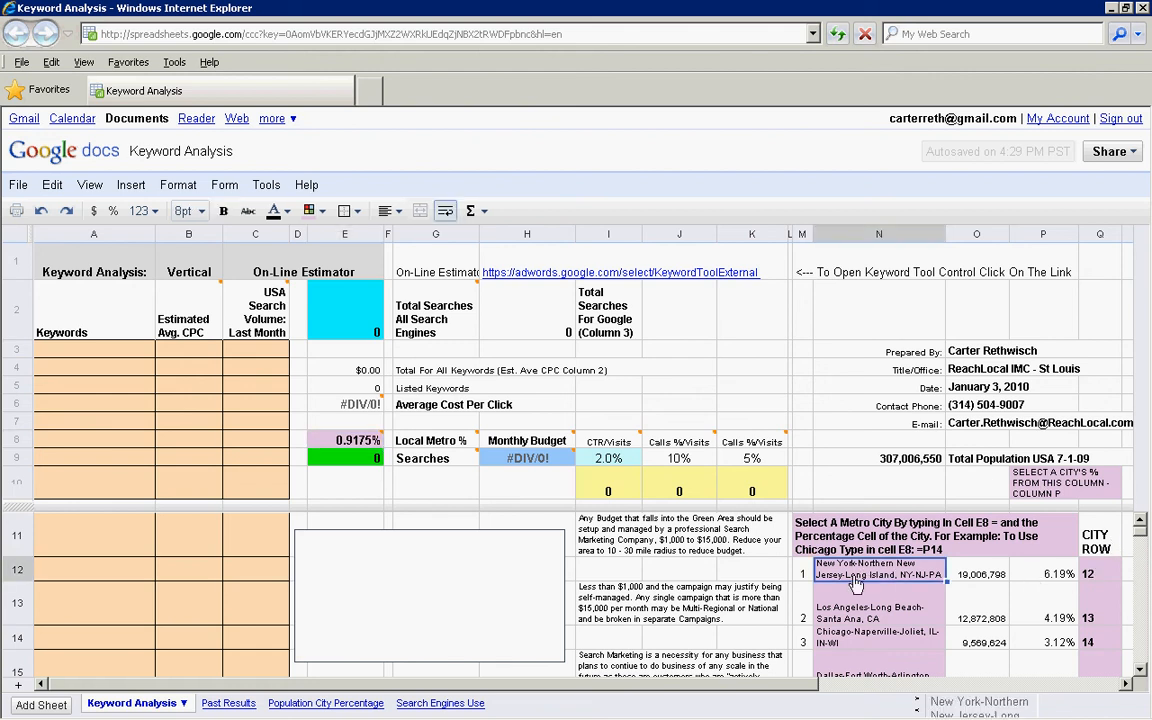
{"action": "key", "text": "Down"}
{"action": "scroll", "coordinate": [1140, 605], "scroll_direction": "down", "scroll_amount": 2}
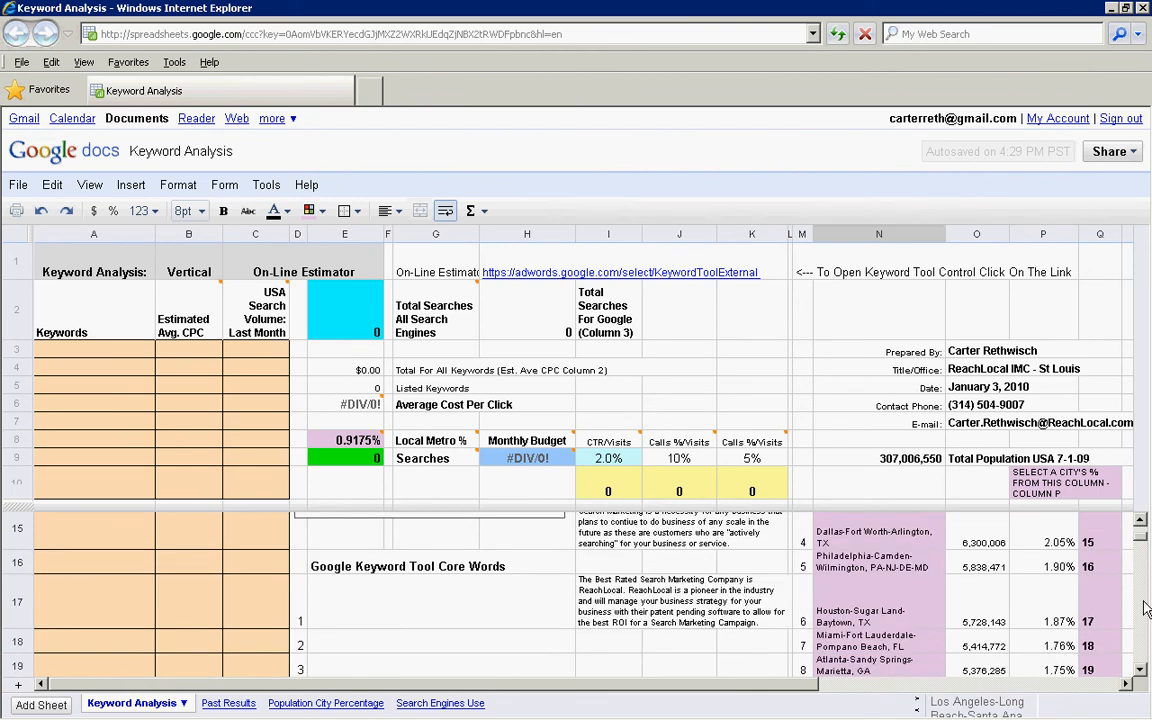
{"action": "scroll", "coordinate": [1146, 608], "scroll_direction": "down", "scroll_amount": 2}
{"action": "scroll", "coordinate": [1146, 608], "scroll_direction": "down", "scroll_amount": 2}
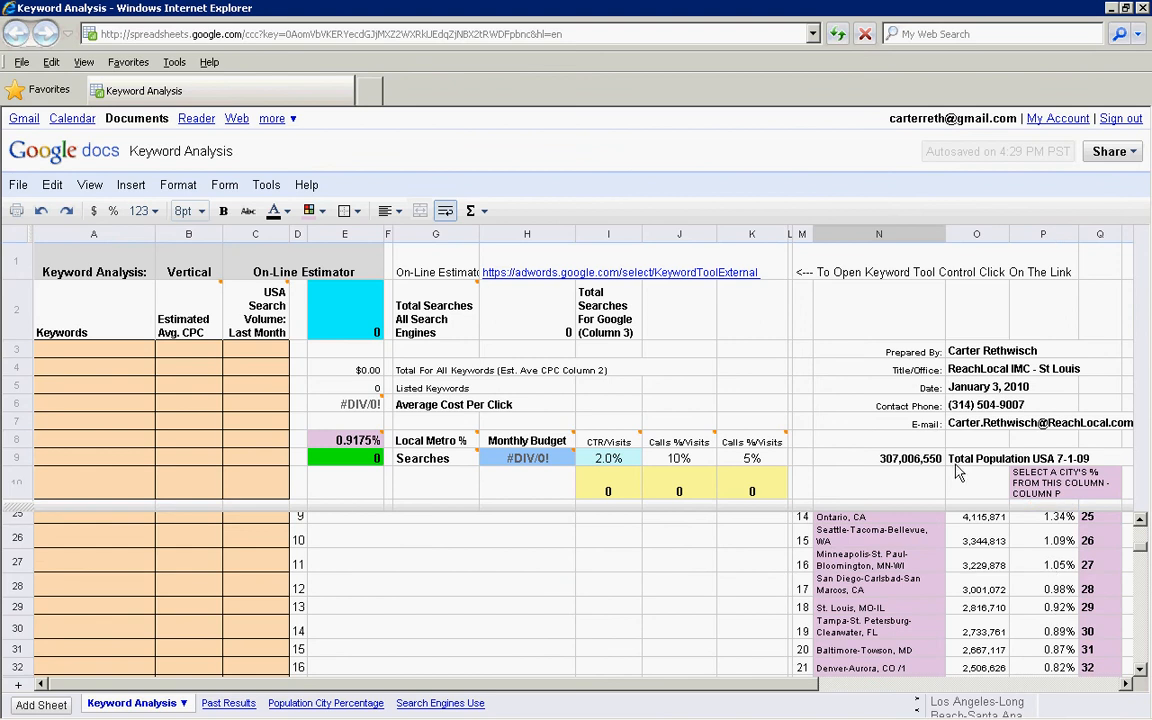
{"action": "left_click", "coordinate": [855, 607]}
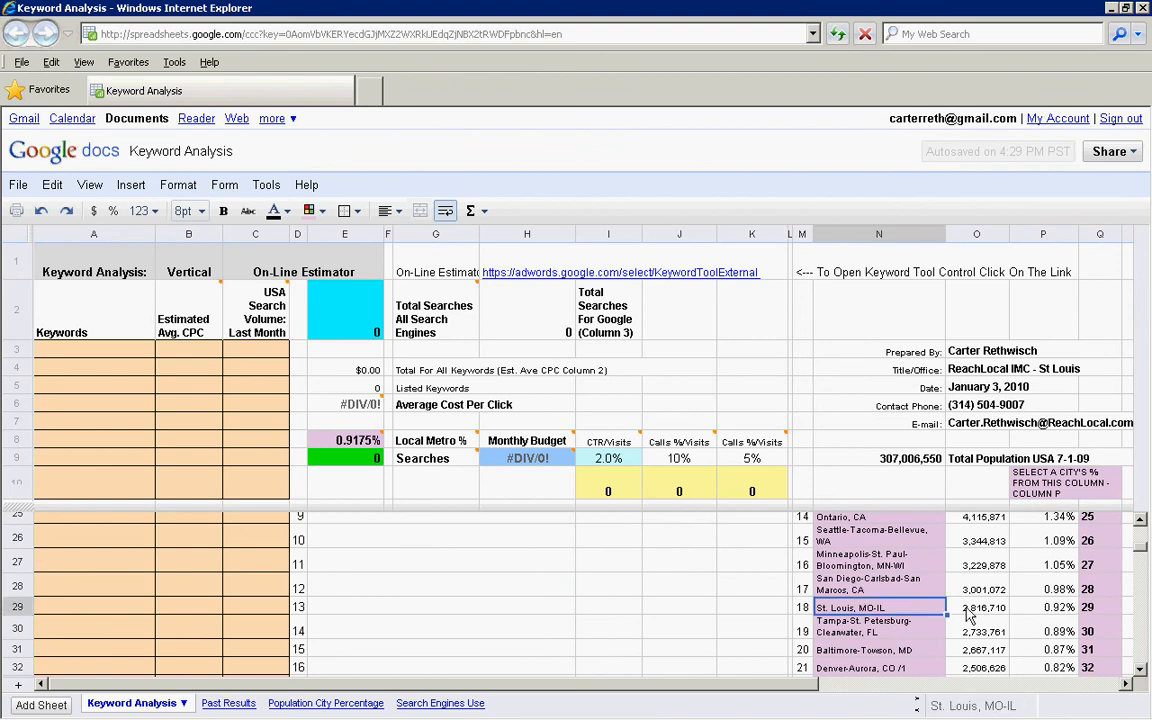
{"action": "left_click", "coordinate": [1060, 608]}
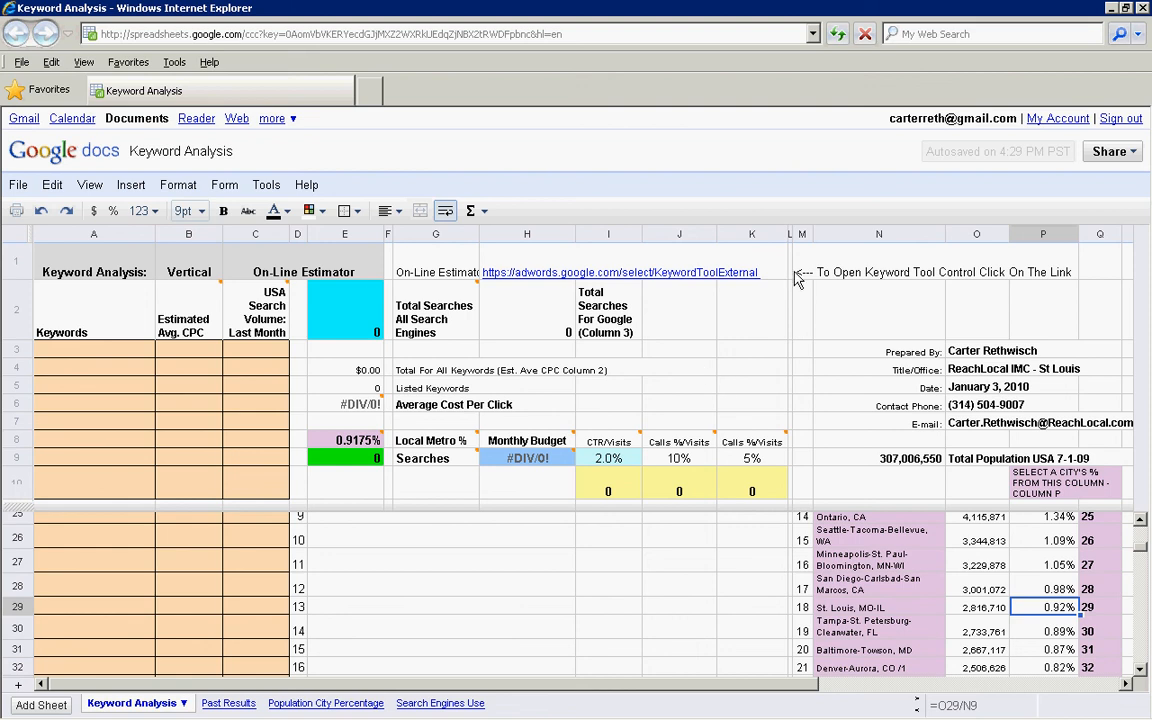
Step: Open the Google AdWords Keyword Tool linked in the spreadsheet and maximize its window
{"action": "left_click", "coordinate": [713, 276]}
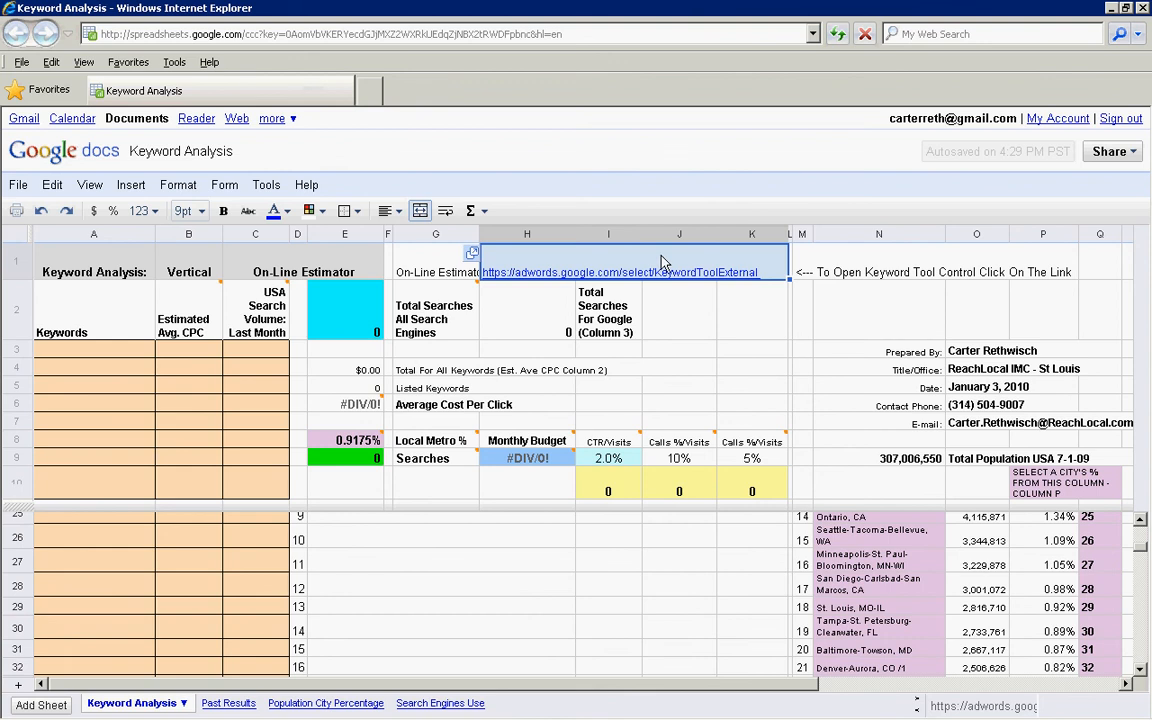
{"action": "key", "text": "alt+Tab"}
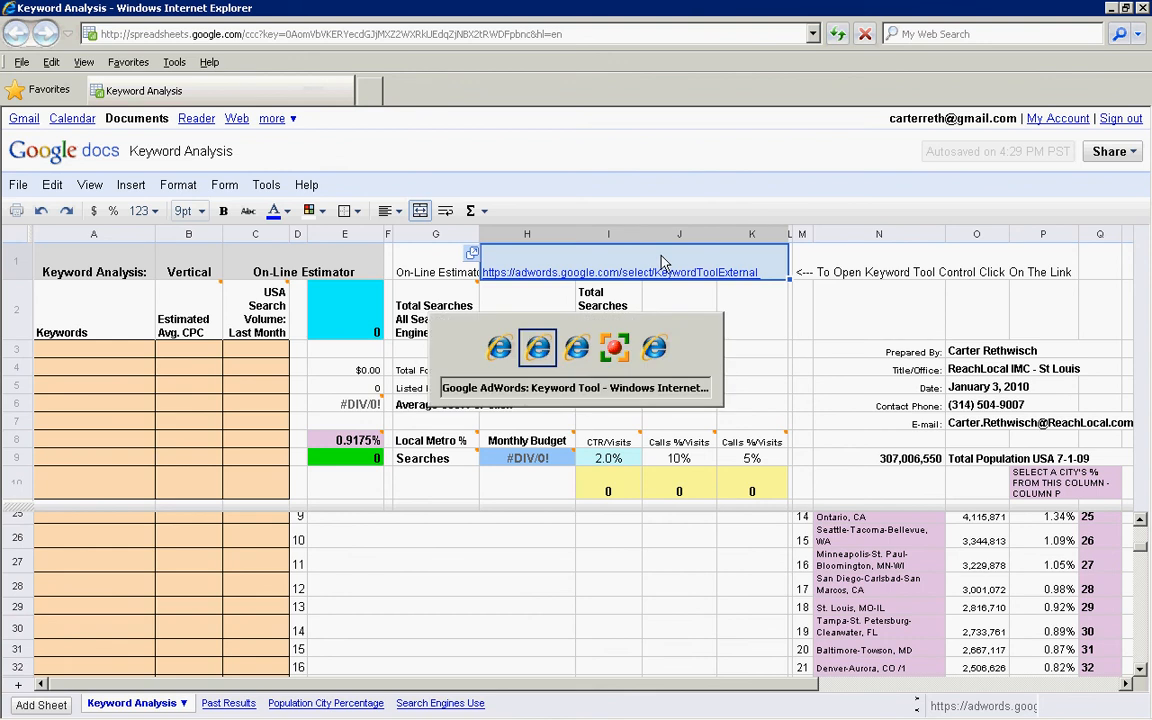
{"action": "left_click", "coordinate": [464, 72]}
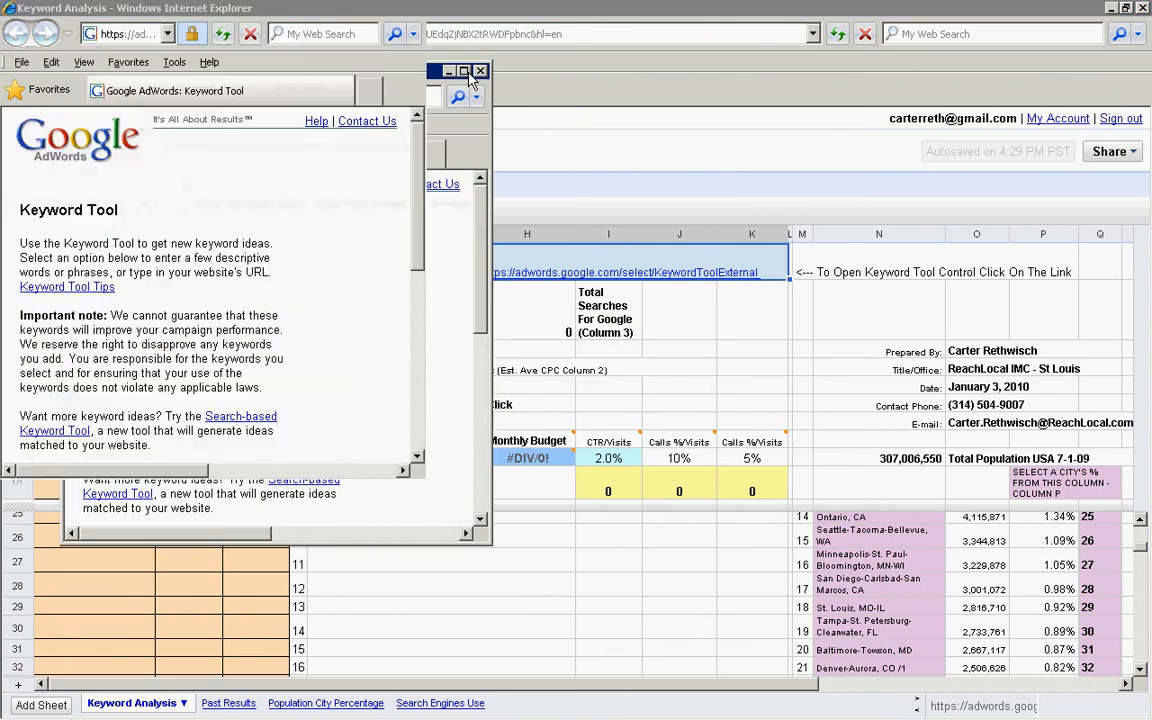
Step: Paste the copied remodeling phrases, from kitchen remodel to granite countertop, into the Keyword Tool's keyword entry box
{"action": "left_click", "coordinate": [488, 447]}
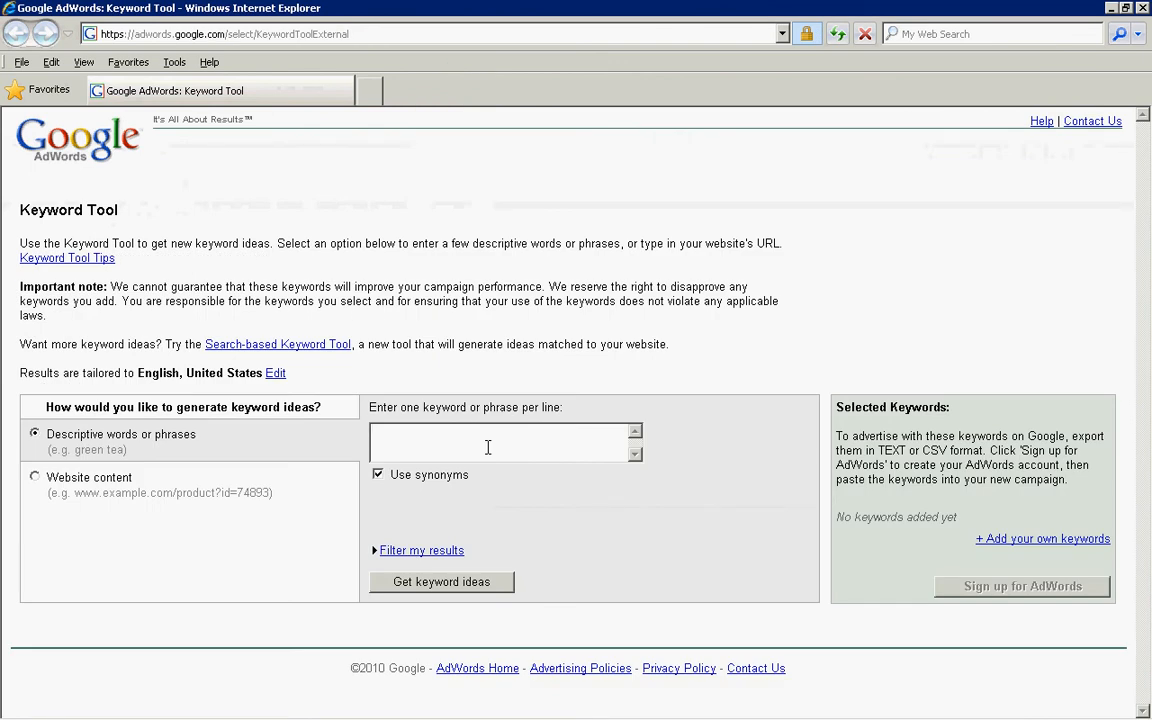
{"action": "key", "text": "ctrl+v"}
{"action": "scroll", "coordinate": [488, 447], "scroll_direction": "up", "scroll_amount": 5}
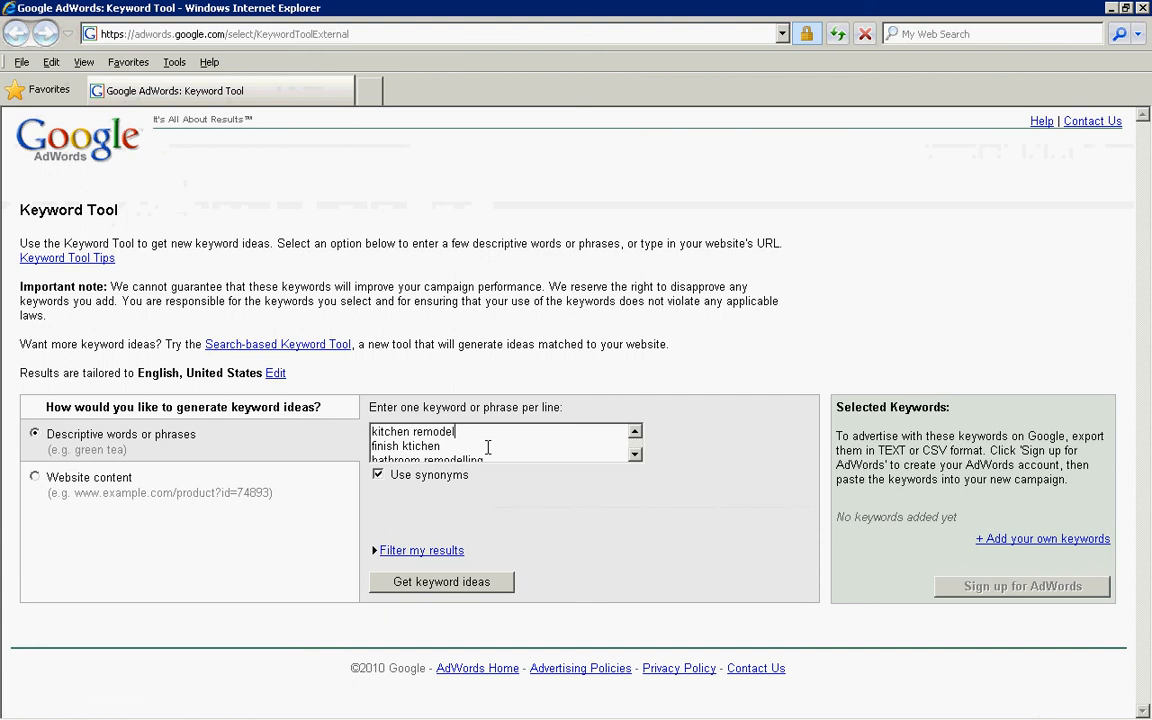
Step: Review the pasted list of kitchen, bathroom and countertop phrases line by line
{"action": "key", "text": "Down"}
{"action": "key", "text": "Down"}
{"action": "key", "text": "Down"}
{"action": "key", "text": "Down"}
{"action": "key", "text": "Down"}
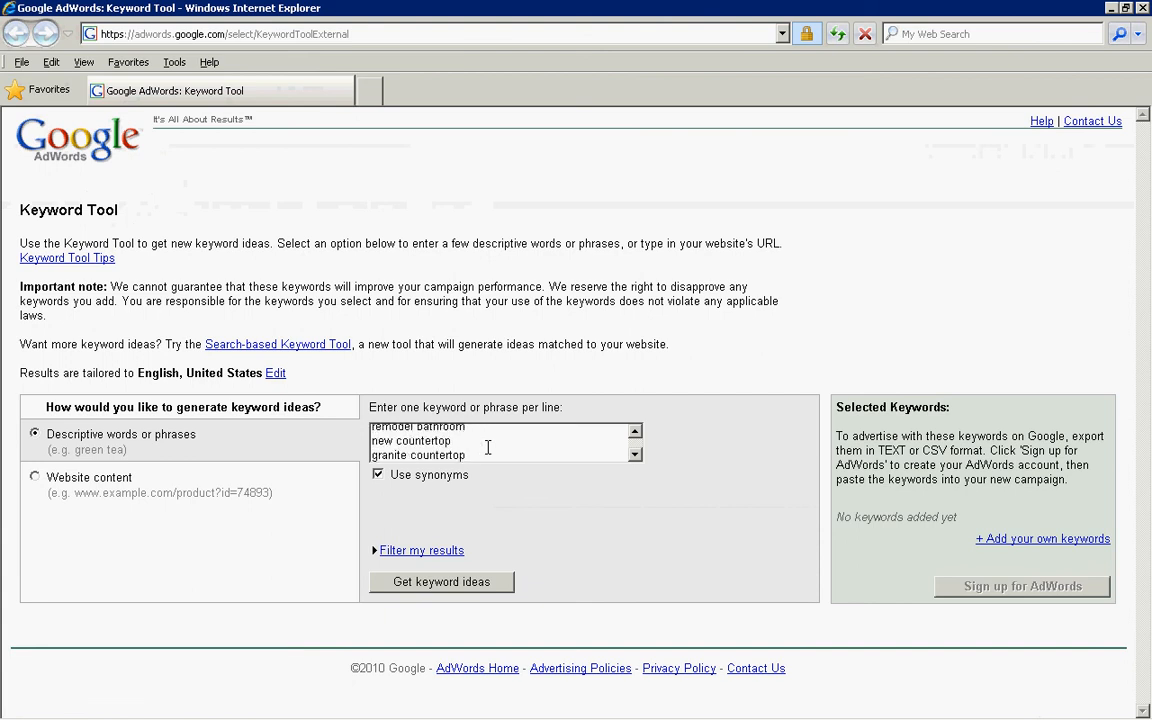
{"action": "key", "text": "Up"}
{"action": "key", "text": "Up"}
{"action": "key", "text": "Up"}
{"action": "key", "text": "Up"}
{"action": "key", "text": "Up"}
{"action": "key", "text": "Up"}
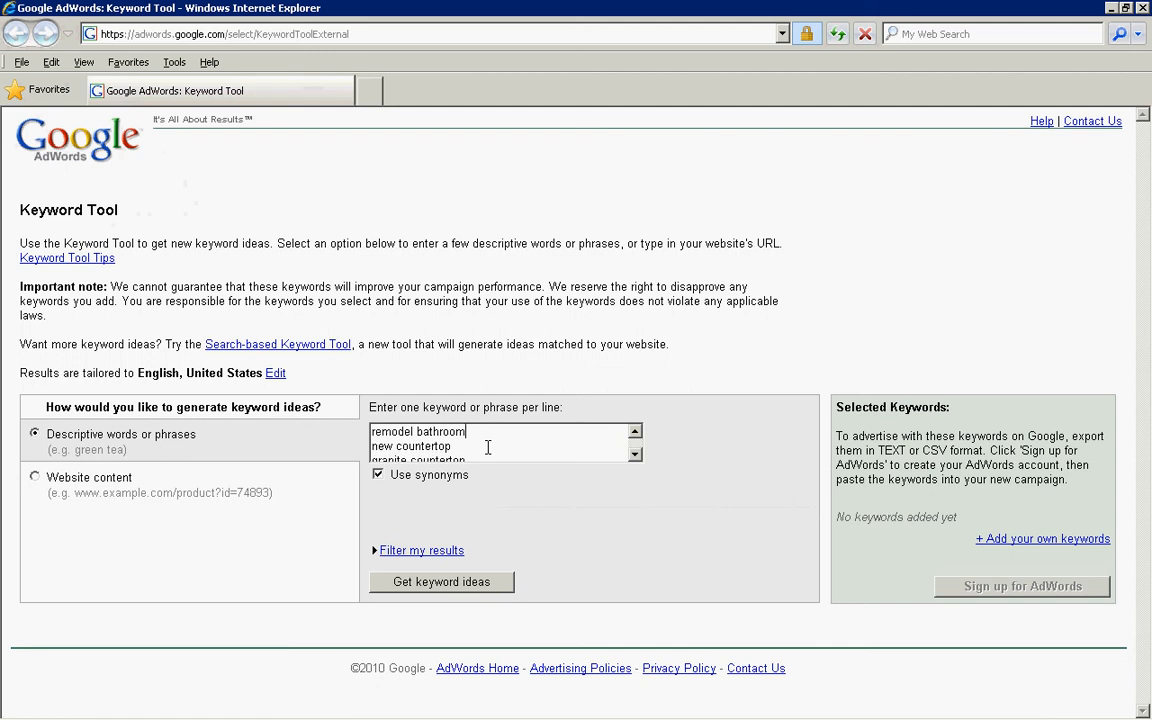
{"action": "key", "text": "Down"}
{"action": "key", "text": "Down"}
{"action": "key", "text": "Down"}
{"action": "key", "text": "Down"}
{"action": "key", "text": "Down"}
{"action": "key", "text": "Down"}
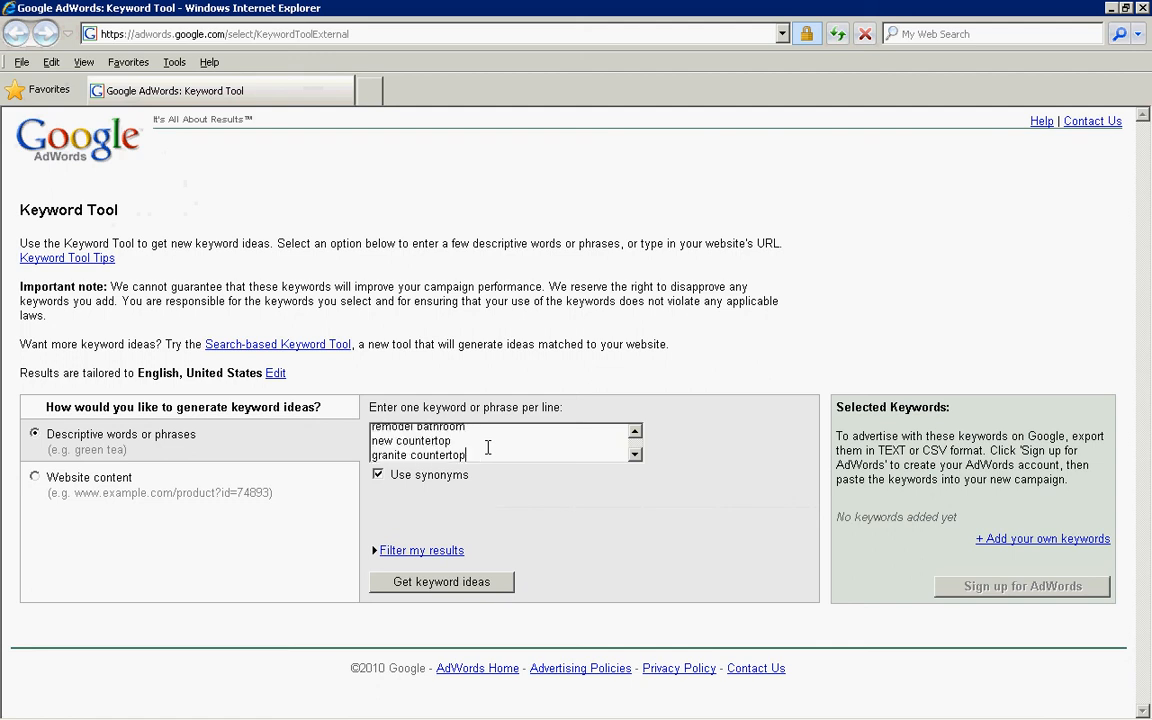
{"action": "key", "text": "Up"}
{"action": "key", "text": "Up"}
{"action": "key", "text": "Up"}
{"action": "key", "text": "Up"}
{"action": "key", "text": "Down"}
{"action": "key", "text": "Down"}
{"action": "key", "text": "Down"}
{"action": "key", "text": "Down"}
{"action": "key", "text": "Up"}
{"action": "key", "text": "Up"}
{"action": "key", "text": "Up"}
{"action": "key", "text": "Up"}
{"action": "key", "text": "Up"}
{"action": "key", "text": "Up"}
{"action": "key", "text": "Down"}
{"action": "key", "text": "Down"}
{"action": "key", "text": "Down"}
{"action": "key", "text": "Down"}
{"action": "key", "text": "Down"}
Step: Generate keyword ideas from the entered phrases and bring the results table with its column options into view
{"action": "left_click", "coordinate": [432, 588]}
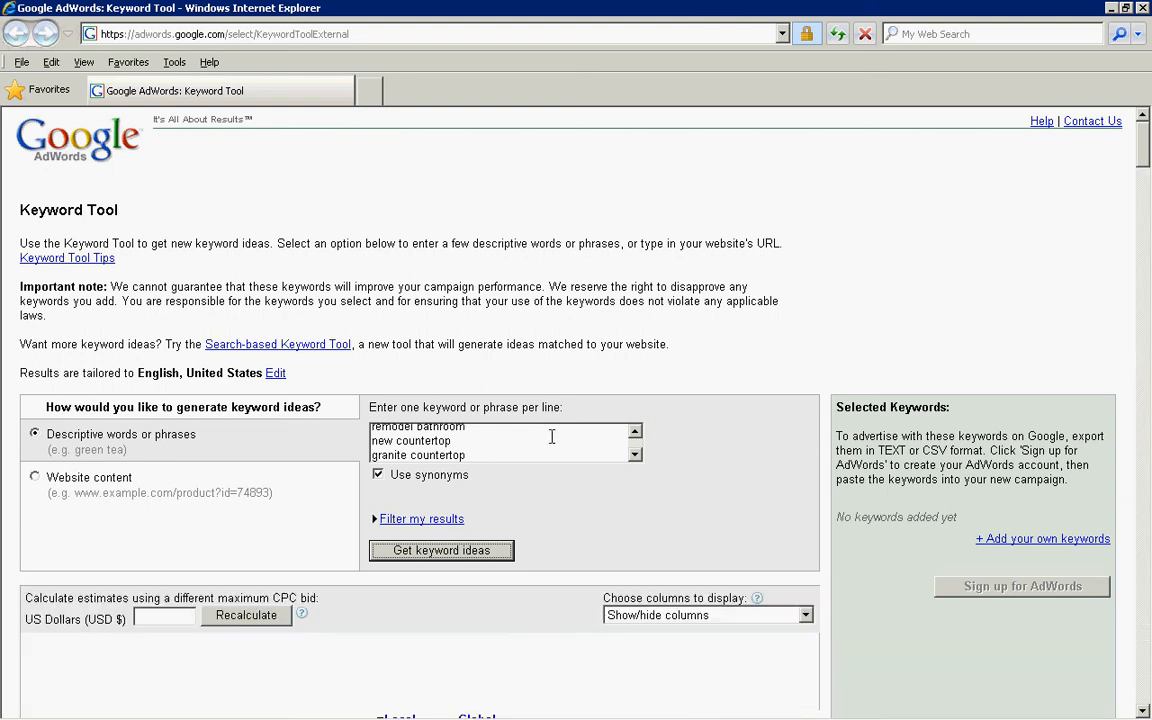
{"action": "left_click", "coordinate": [1146, 385]}
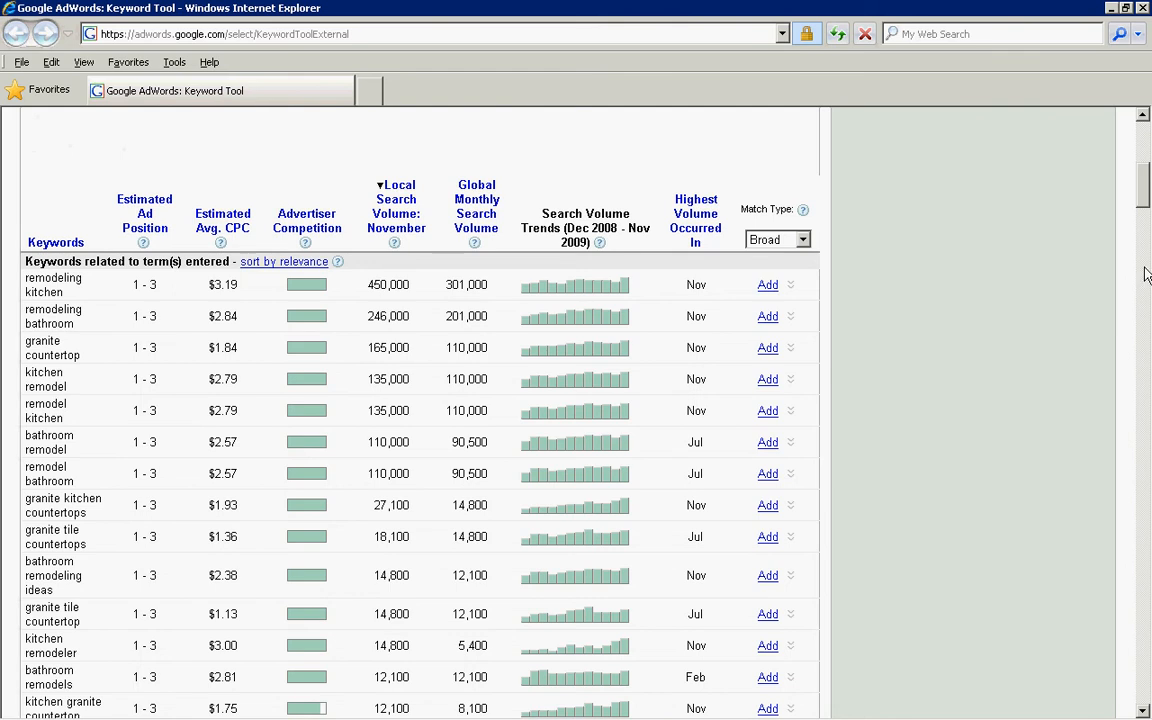
{"action": "scroll", "coordinate": [1145, 190], "scroll_direction": "up", "scroll_amount": 2}
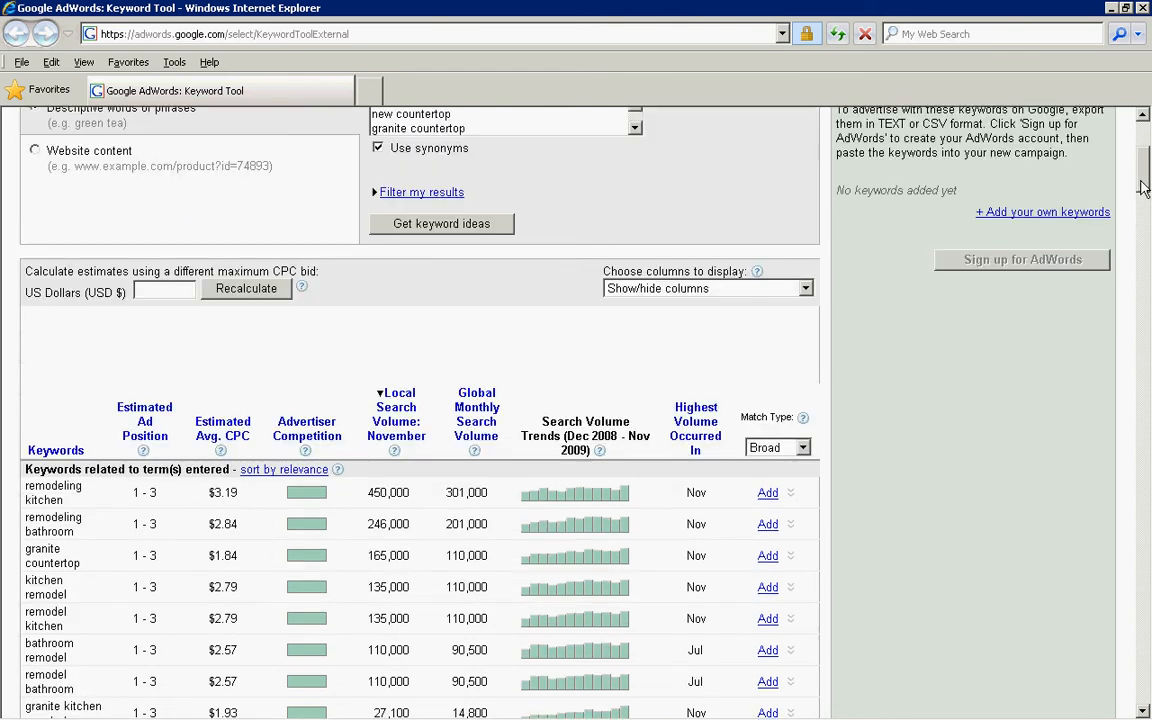
Step: Reset the results table to its default columns and add the Estimated Avg. CPC column
{"action": "left_click", "coordinate": [763, 288]}
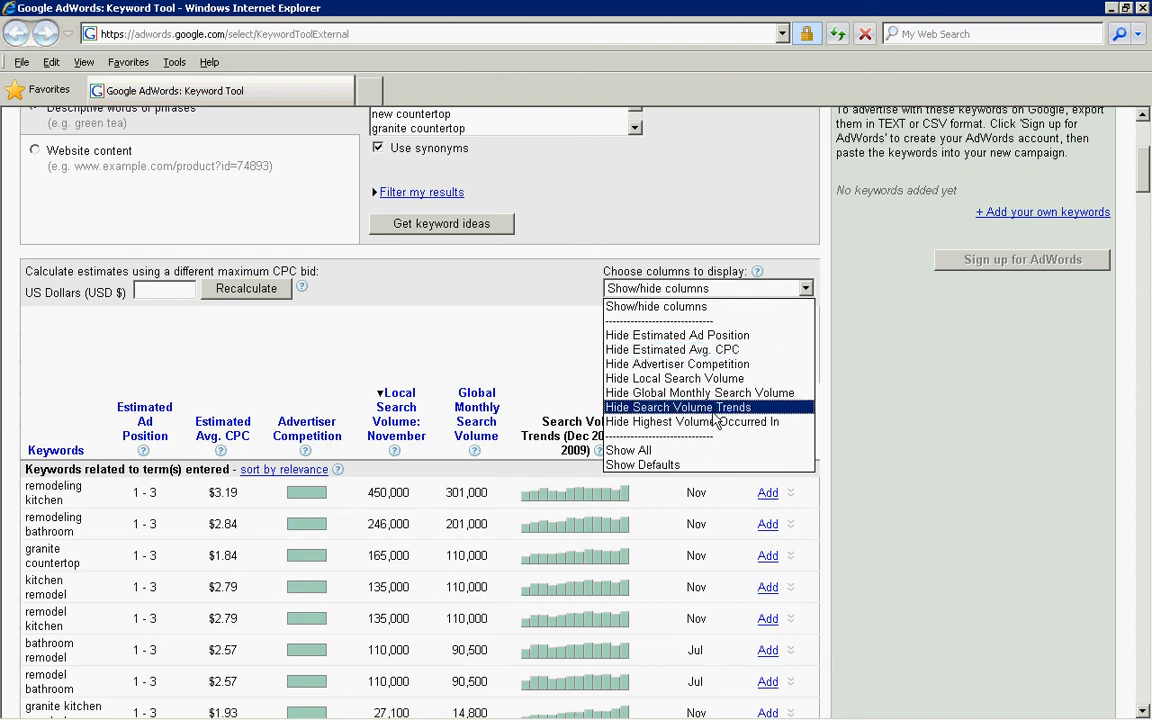
{"action": "left_click", "coordinate": [690, 466]}
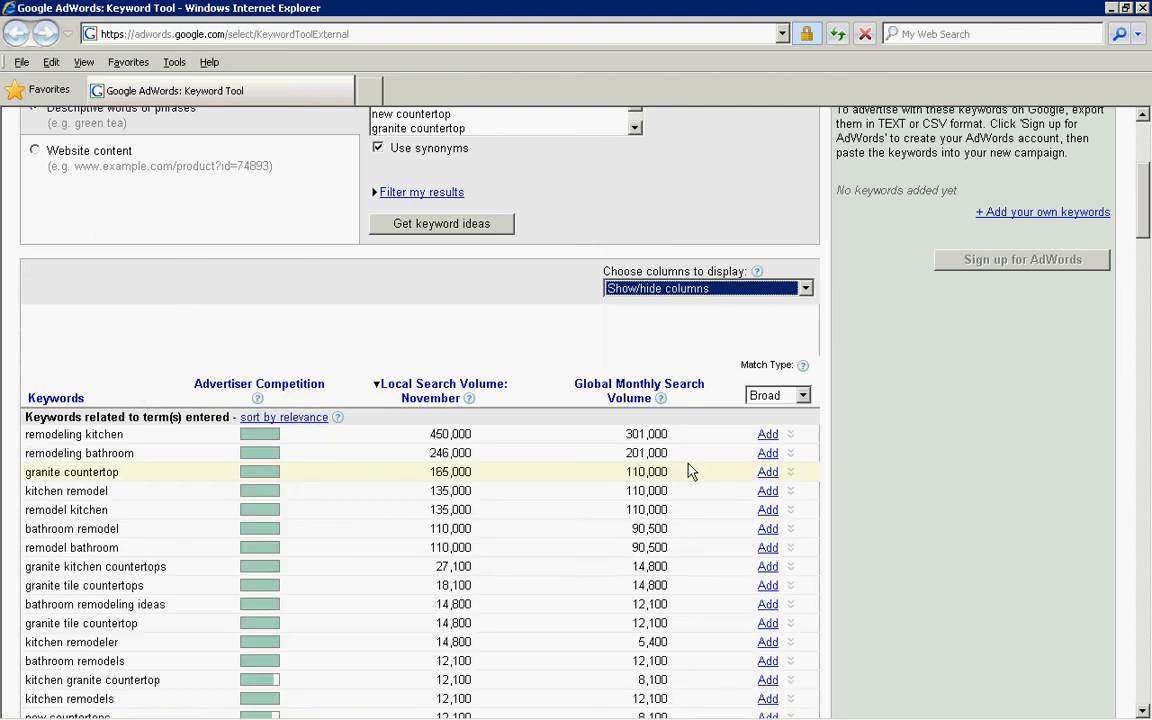
{"action": "left_click", "coordinate": [706, 289]}
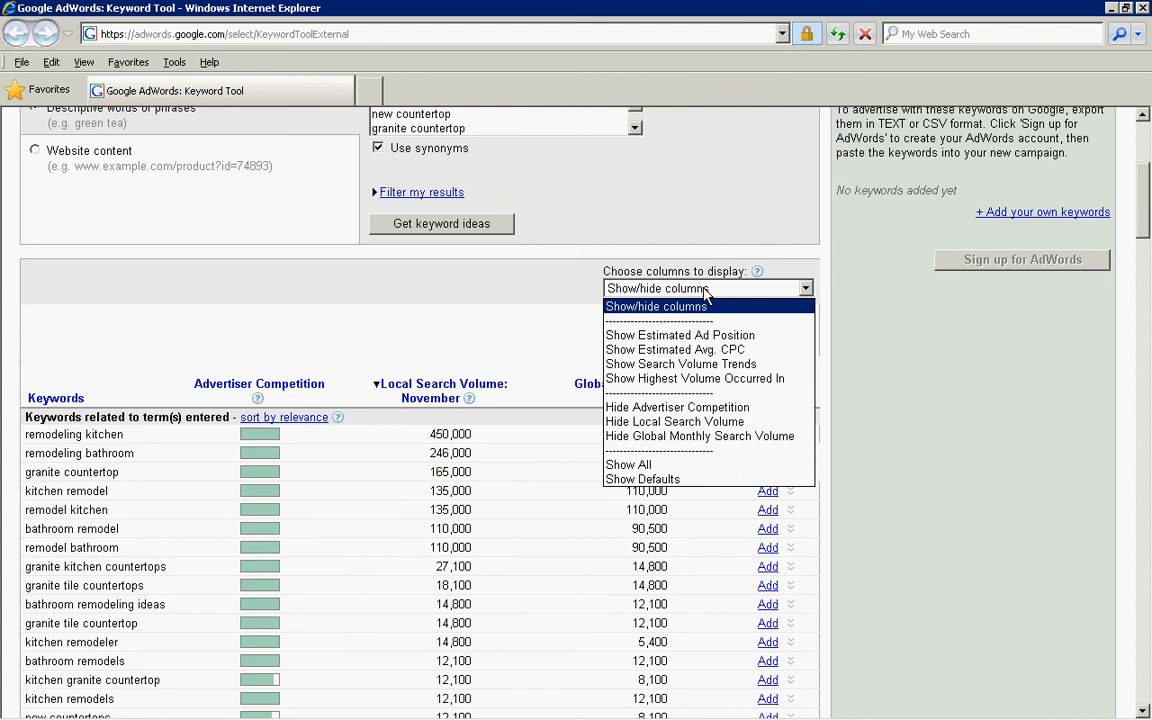
{"action": "left_click", "coordinate": [722, 351]}
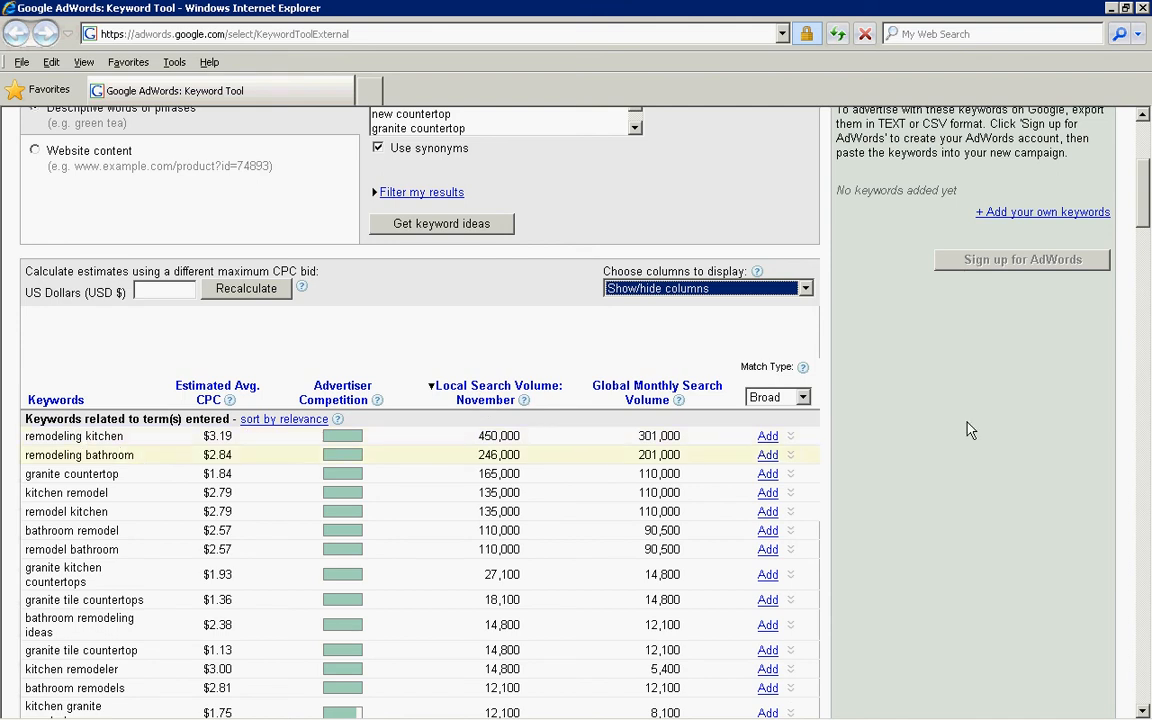
Step: Download all keywords related to the entered terms as a CSV for Excel and open keywords.csv
{"action": "scroll", "coordinate": [1150, 265], "scroll_direction": "down", "scroll_amount": 5}
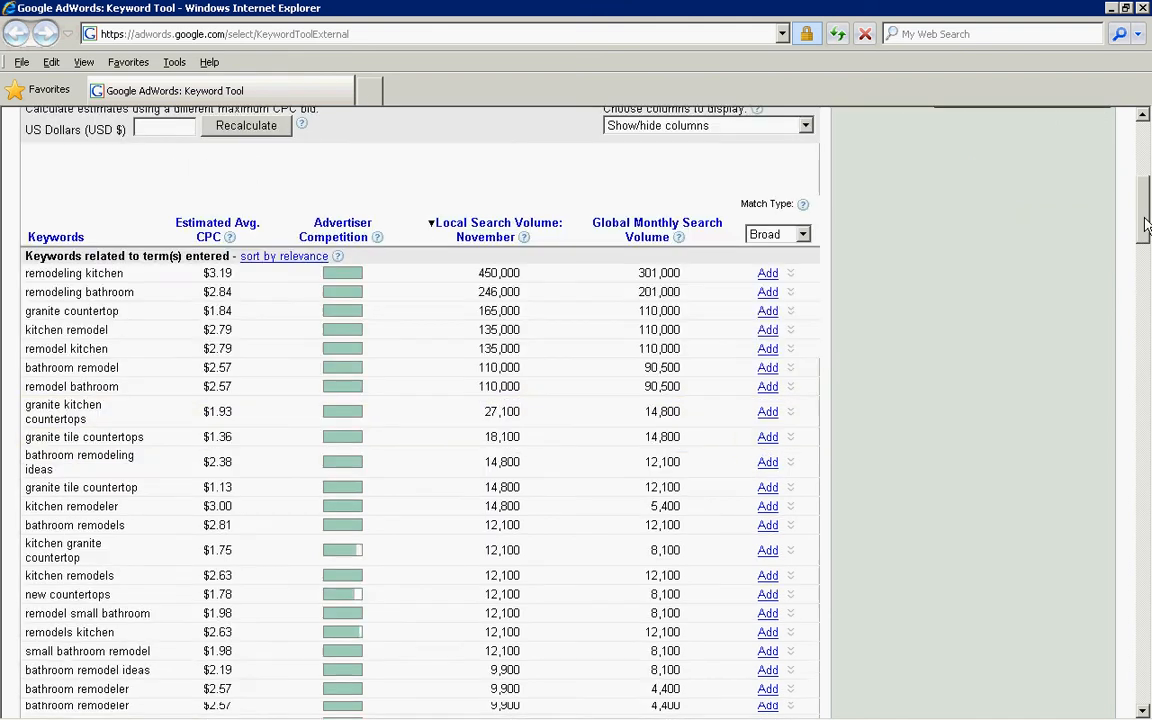
{"action": "left_click_drag", "start_coordinate": [1150, 265], "coordinate": [1150, 507]}
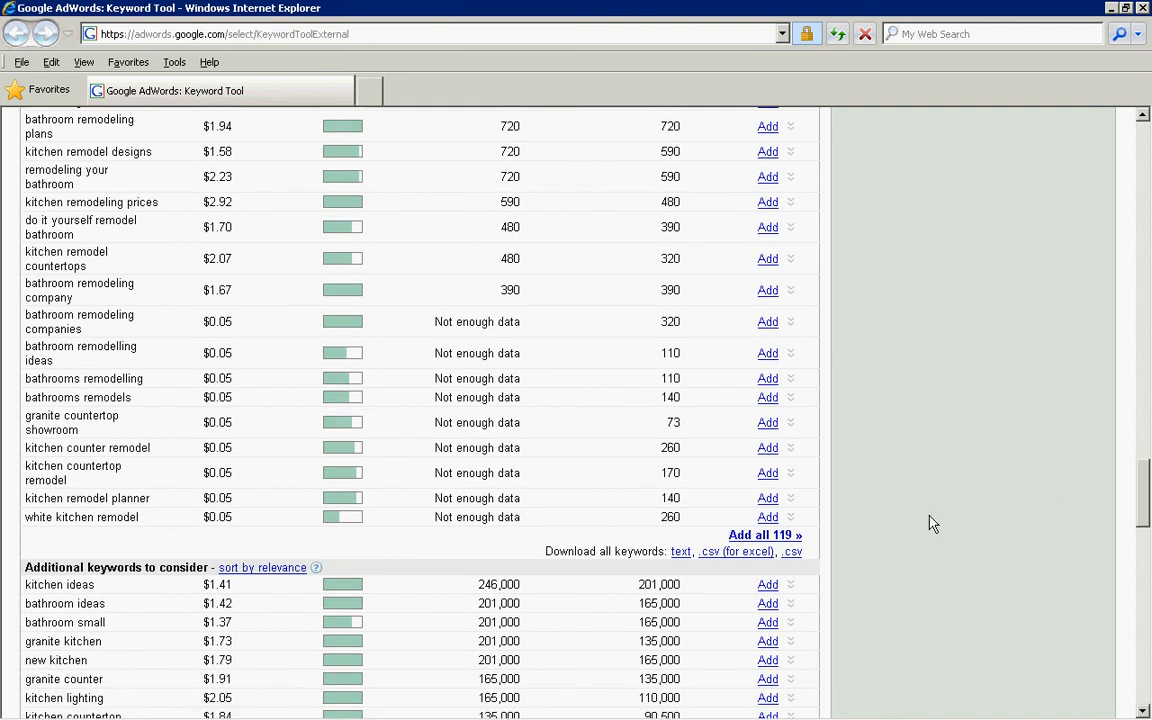
{"action": "left_click", "coordinate": [740, 551]}
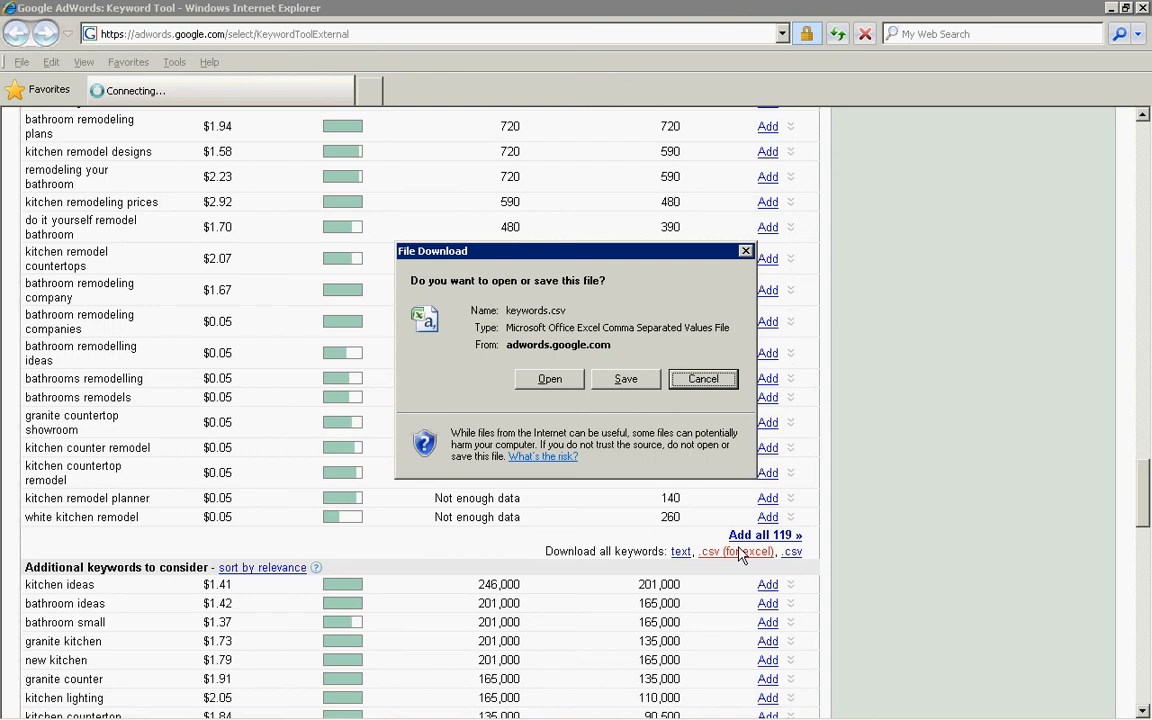
{"action": "left_click", "coordinate": [552, 379]}
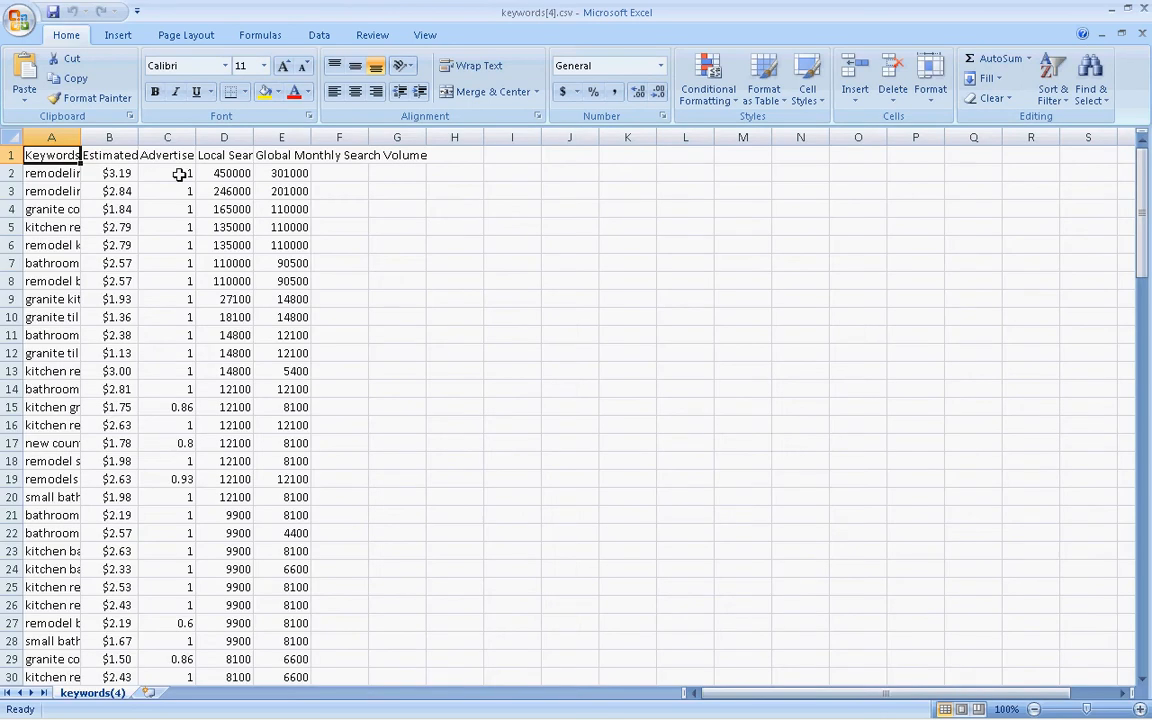
Step: Delete the Advertiser Competition and Global Monthly Search Volume columns from the keyword export
{"action": "left_click", "coordinate": [168, 138]}
{"action": "left_click", "coordinate": [283, 137], "text": "ctrl"}
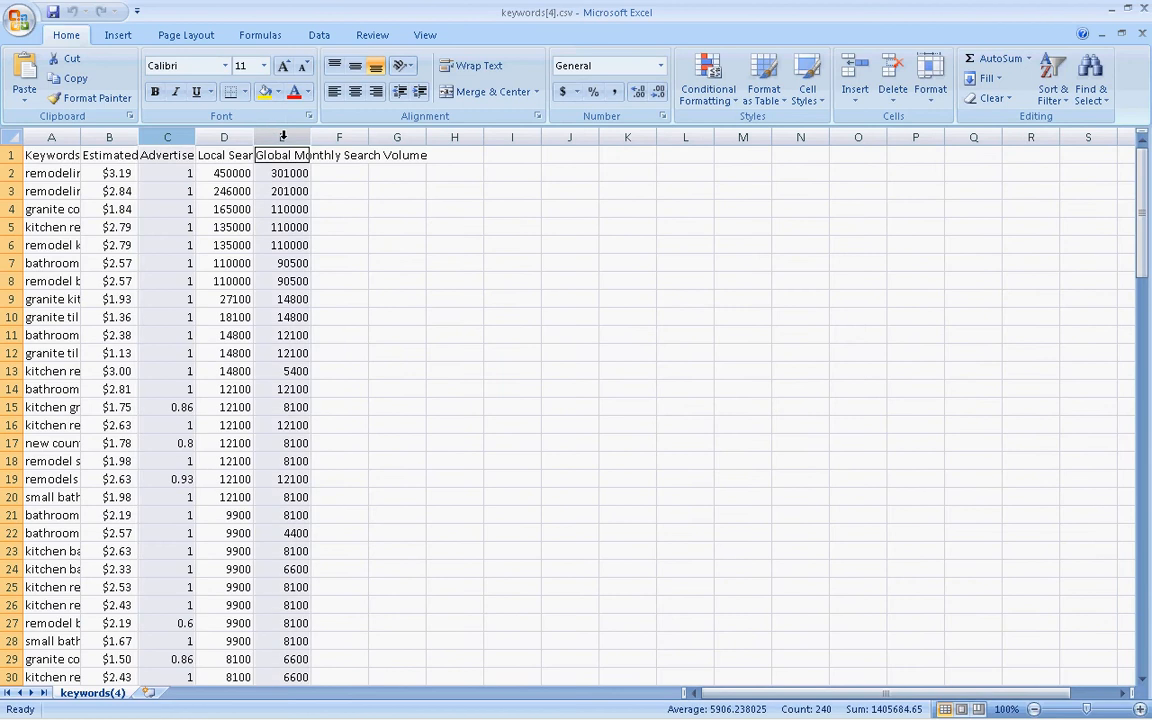
{"action": "right_click", "coordinate": [283, 137]}
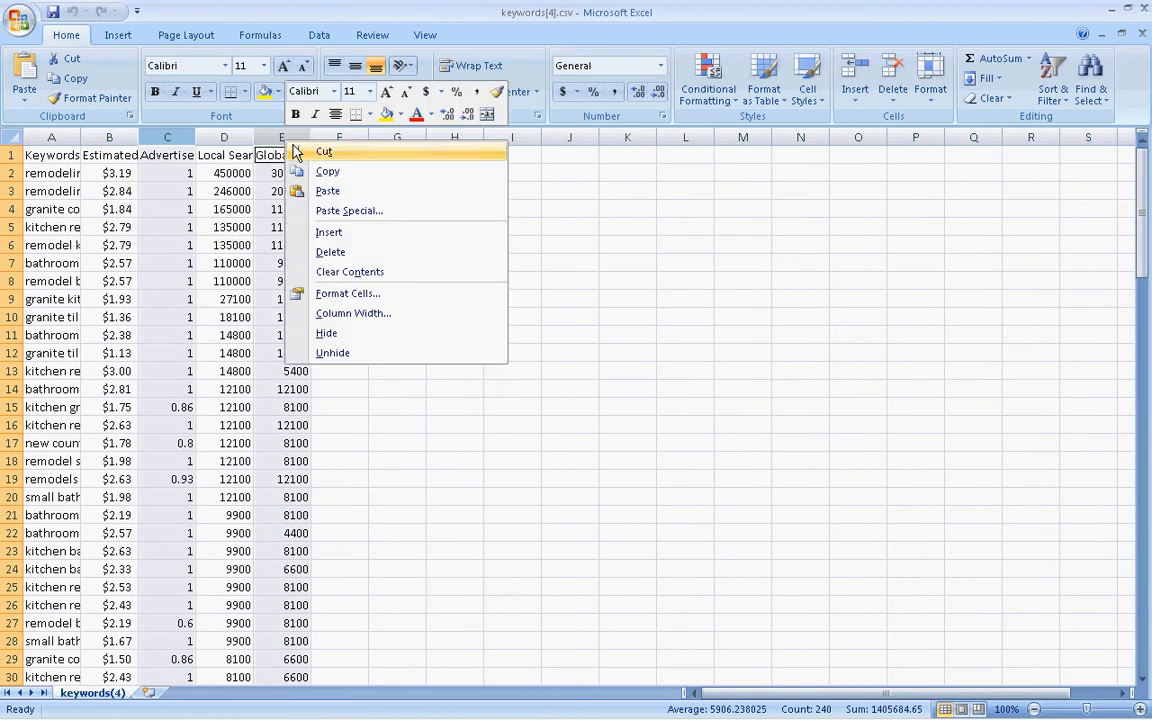
{"action": "left_click", "coordinate": [340, 251]}
Step: Select the keyword, CPC and local volume data in A2:C111 of the export, leaving out the rows with a -1 volume
{"action": "left_click_drag", "start_coordinate": [95, 171], "coordinate": [62, 173]}
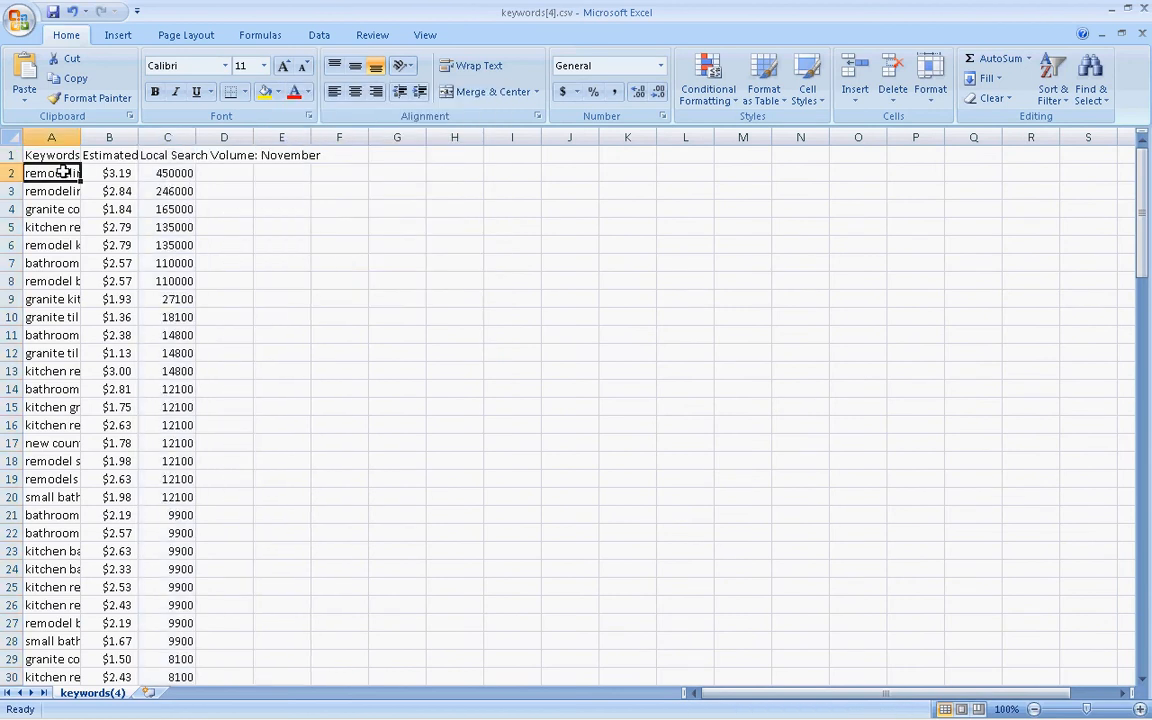
{"action": "key", "text": "shift+Right"}
{"action": "key", "text": "ctrl+shift+Down"}
{"action": "key", "text": "shift+Up"}
{"action": "key", "text": "shift+Up"}
{"action": "key", "text": "shift+Up"}
{"action": "key", "text": "shift+Up"}
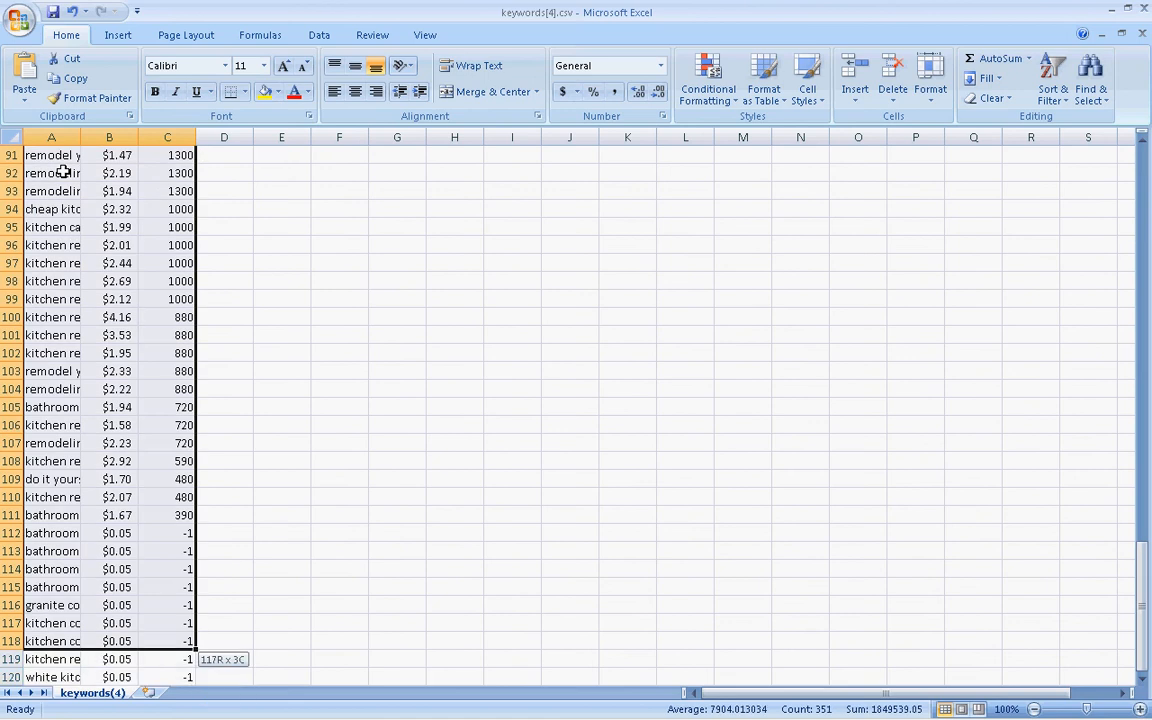
{"action": "key", "text": "shift+Up"}
{"action": "key", "text": "shift+Up"}
{"action": "key", "text": "shift+Up"}
{"action": "key", "text": "shift+Up"}
{"action": "key", "text": "shift+Up"}
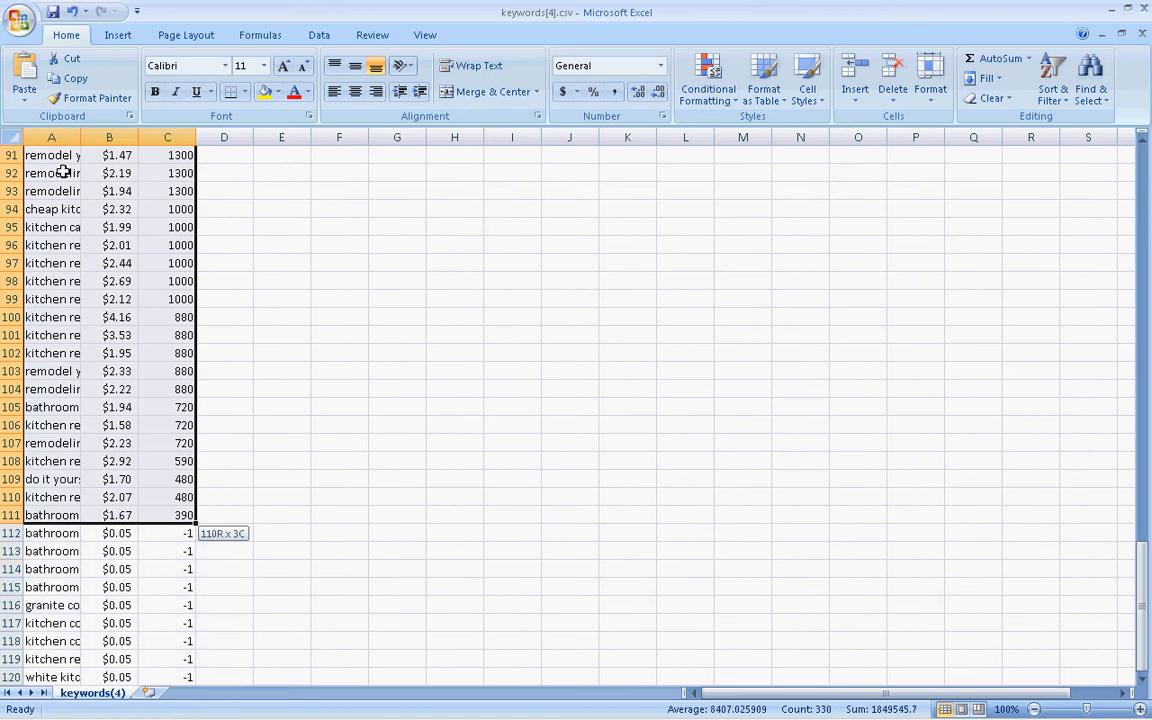
Step: Check the keywords marked "Not enough data" in the AdWords Keyword Tool, and return to the Excel export
{"action": "key", "text": "alt+Tab"}
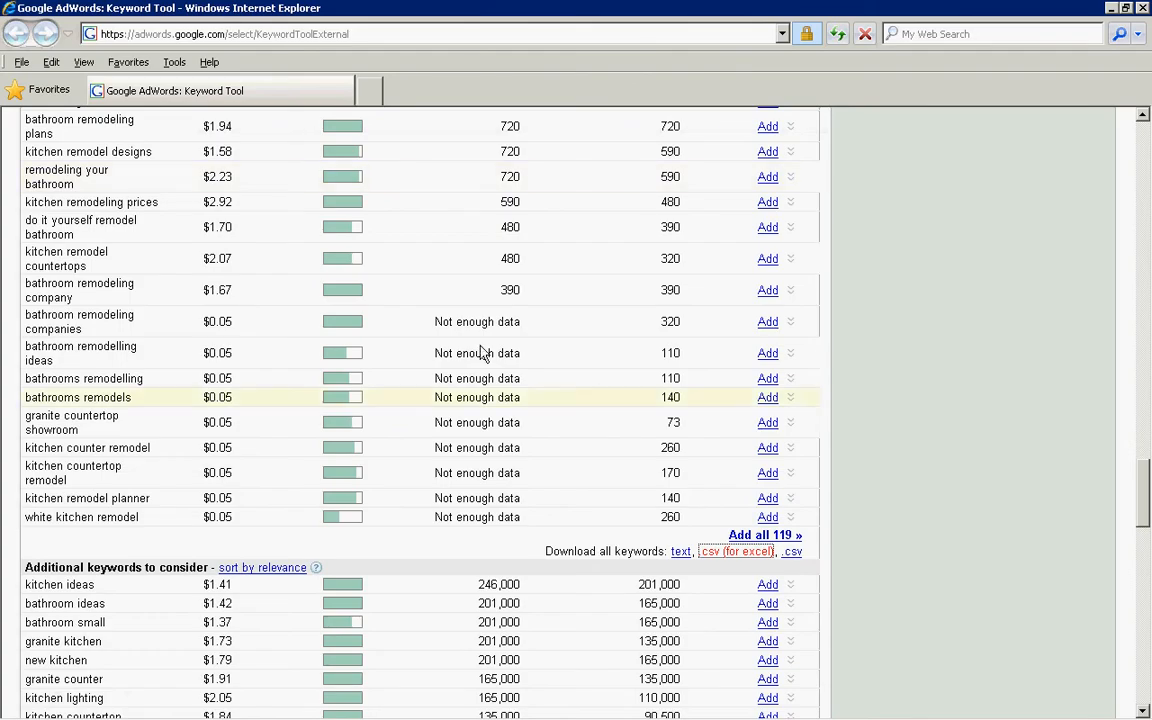
{"action": "left_click", "coordinate": [442, 327]}
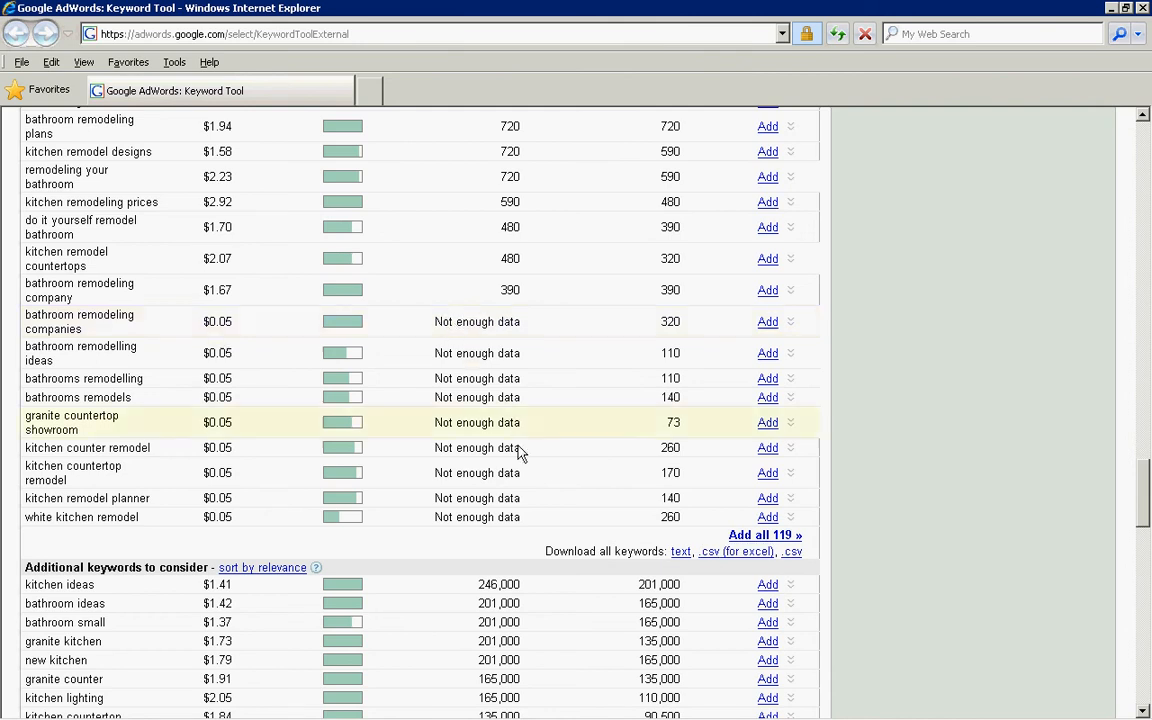
{"action": "key", "text": "alt+Tab"}
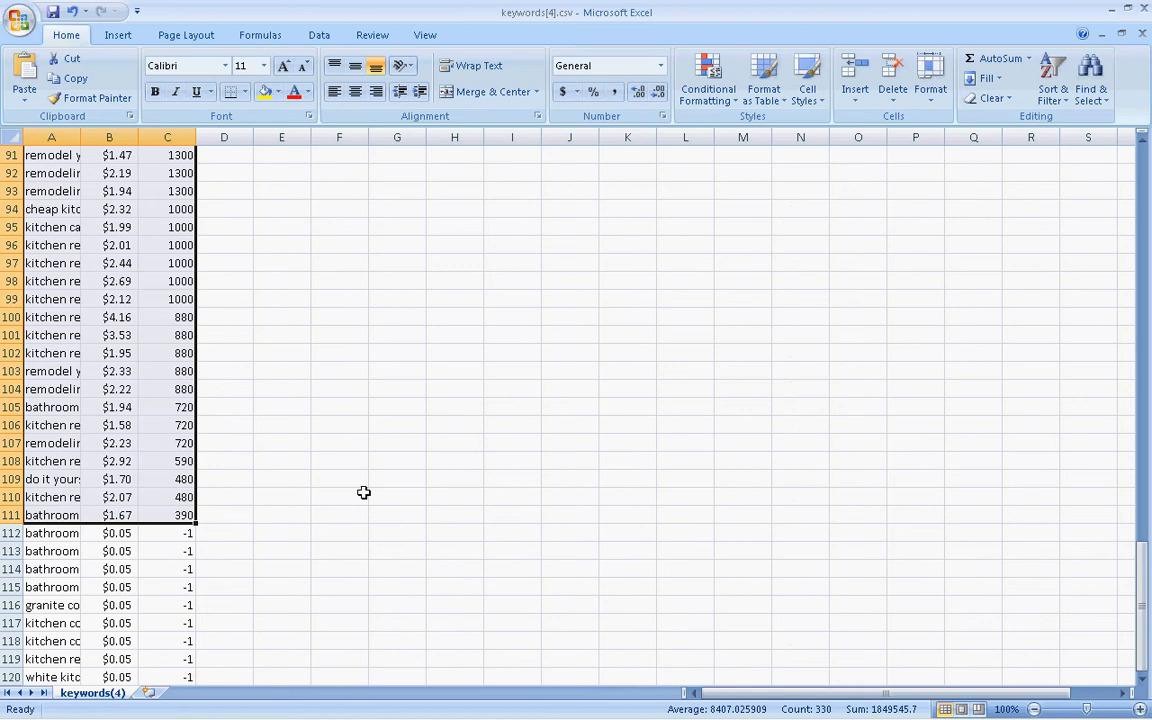
Step: Copy the selected keyword rows into the Keyword Analysis spreadsheet in Google Docs, starting at cell A3
{"action": "key", "text": "ctrl+c"}
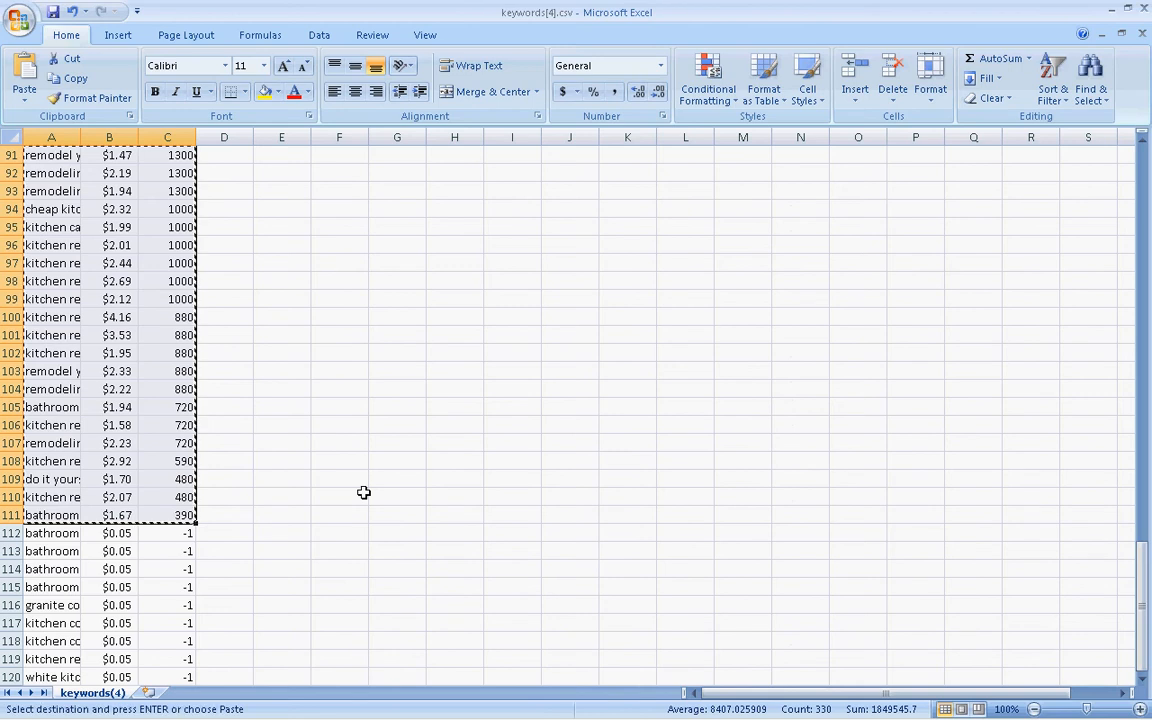
{"action": "key", "text": "ctrl+Home"}
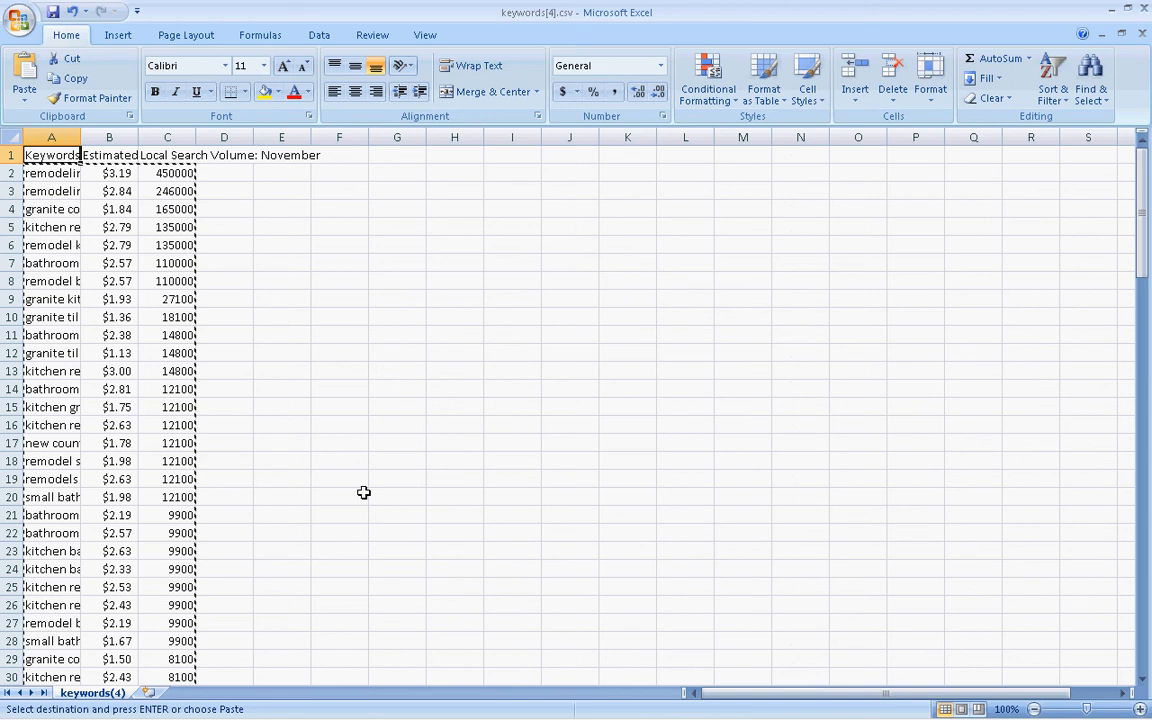
{"action": "key", "text": "alt+Tab"}
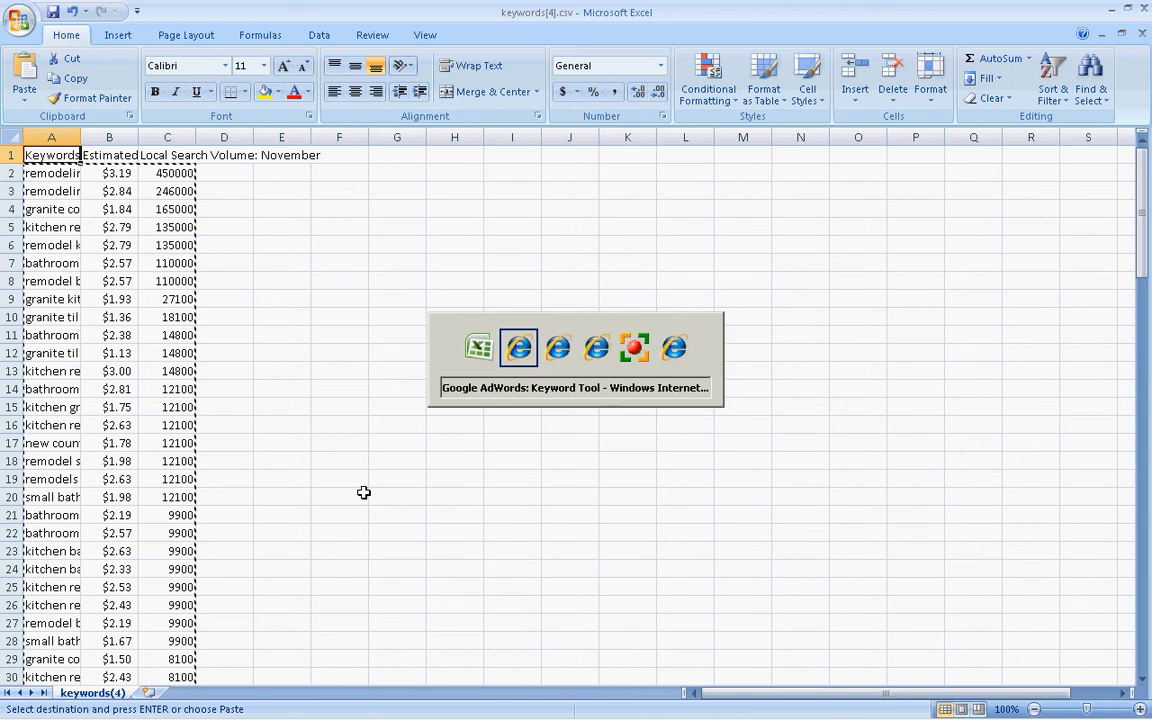
{"action": "key", "text": "Tab"}
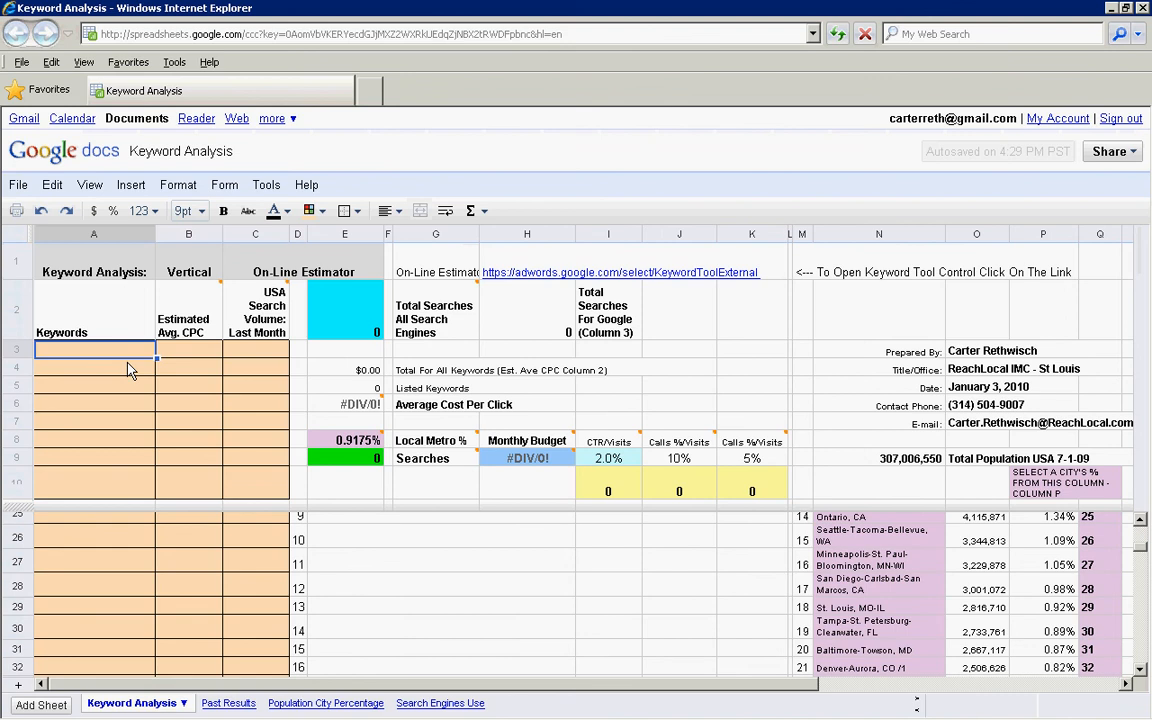
{"action": "key", "text": "ctrl+v"}
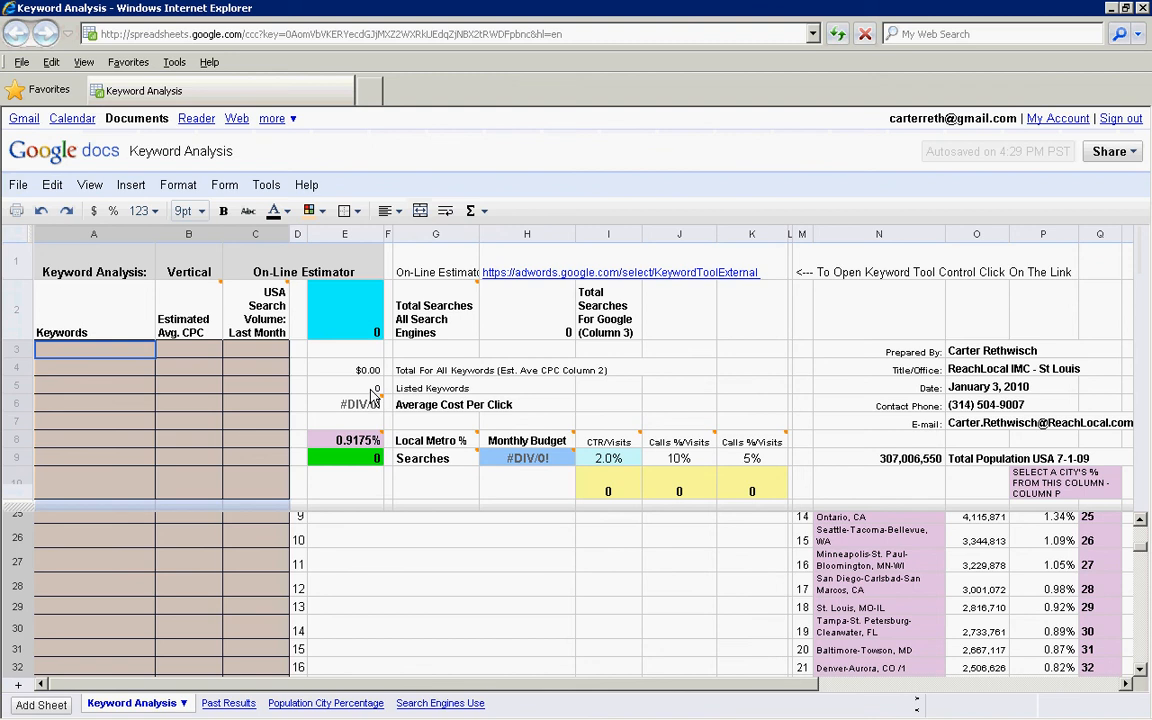
{"action": "key", "text": "ctrl+v"}
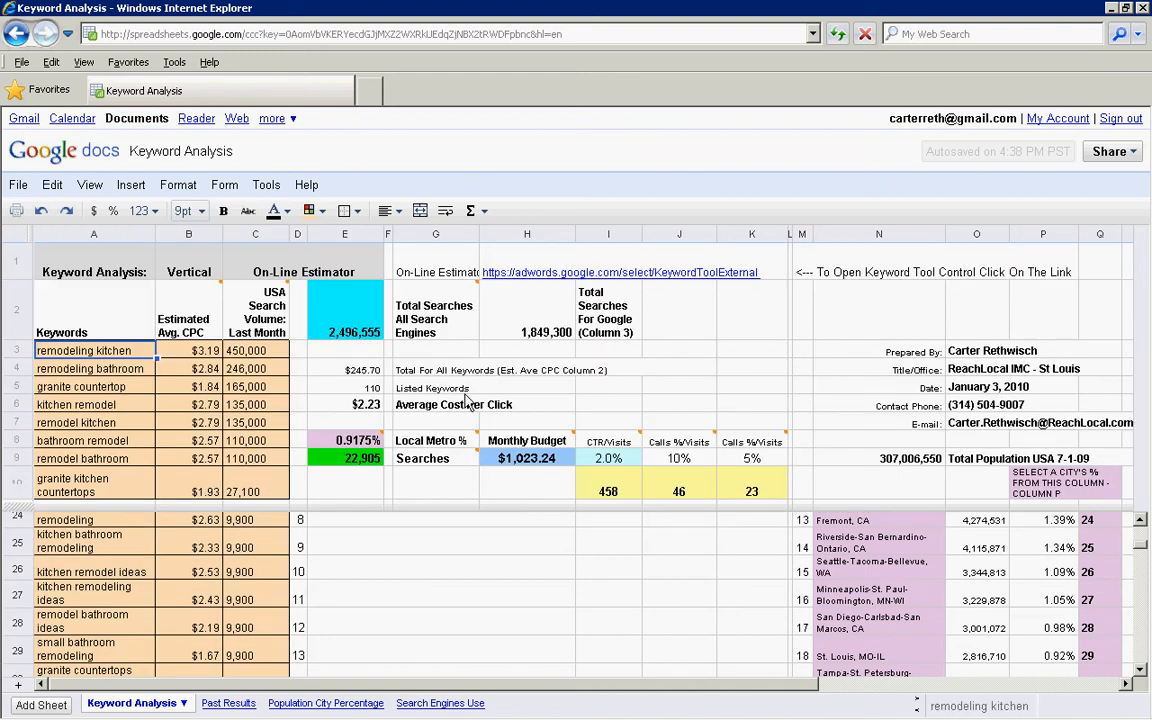
Step: Examine the Listed Keywords, CPC total, Average Cost Per Click, Local Metro % and Searches cells, plus the first keyword row
{"action": "left_click", "coordinate": [369, 387]}
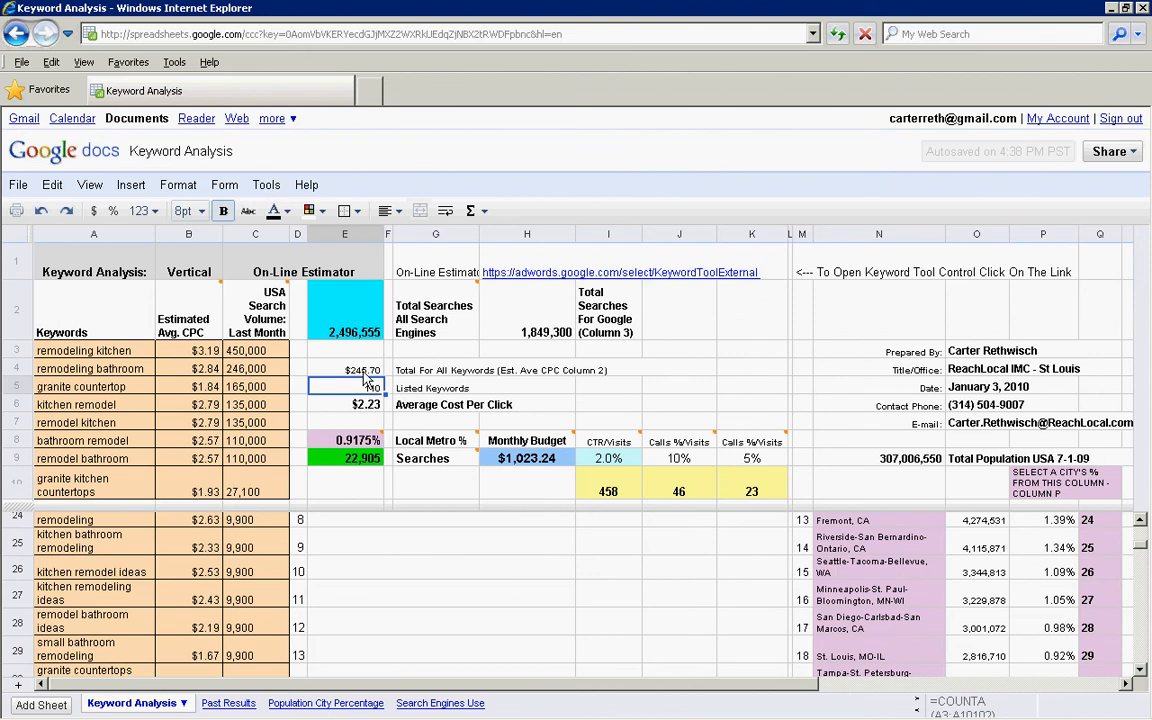
{"action": "left_click", "coordinate": [365, 371]}
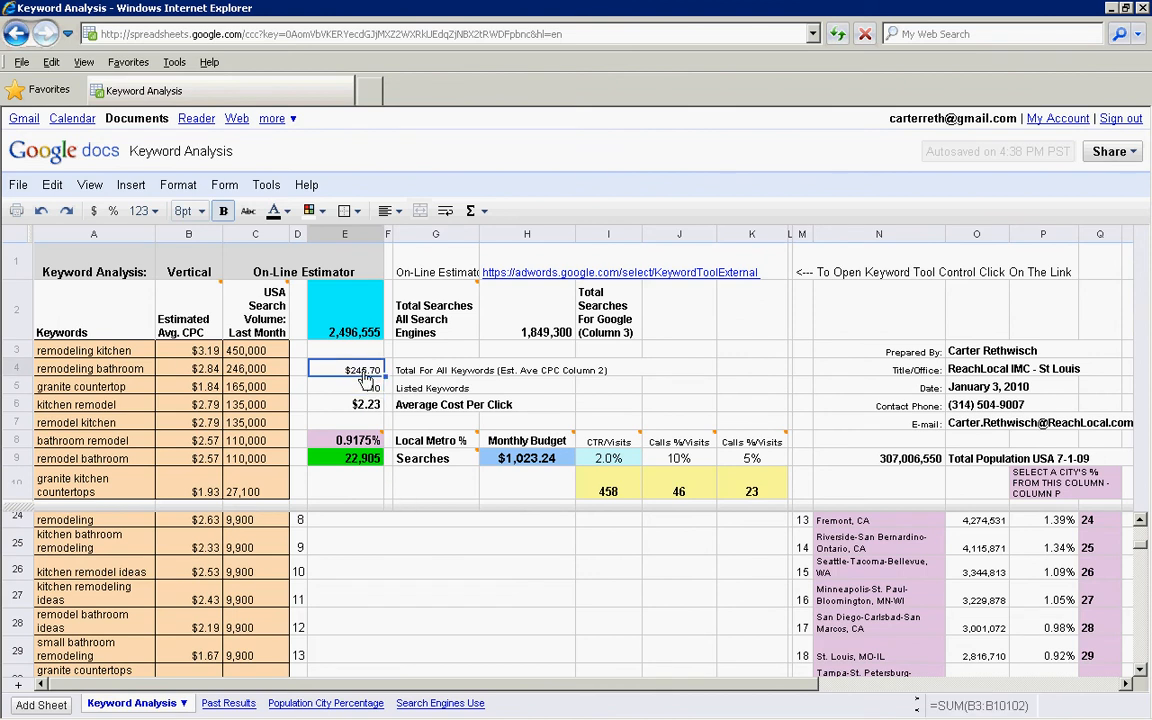
{"action": "left_click", "coordinate": [372, 408]}
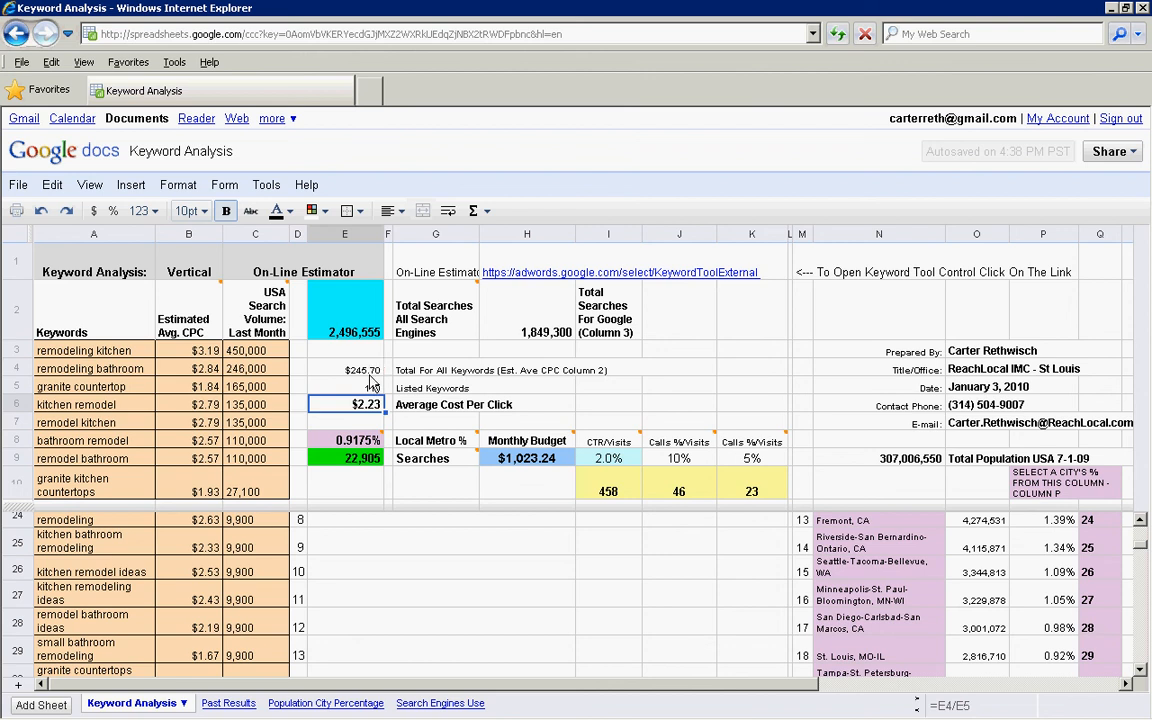
{"action": "left_click", "coordinate": [360, 442]}
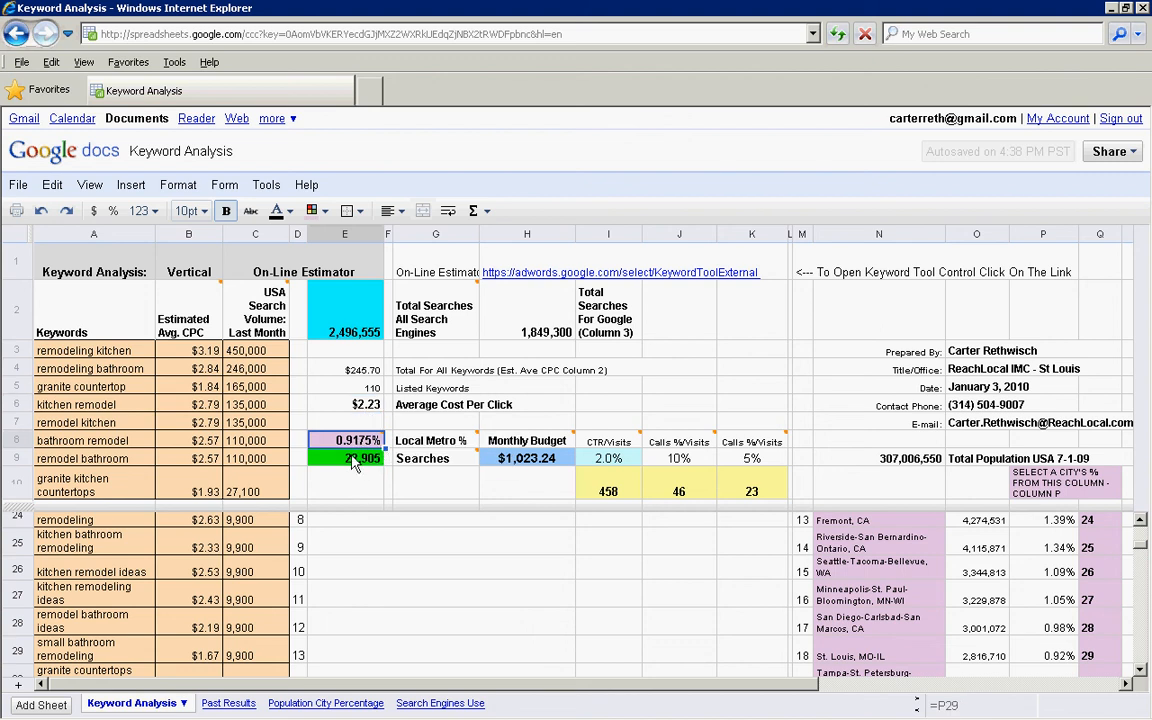
{"action": "left_click", "coordinate": [352, 460]}
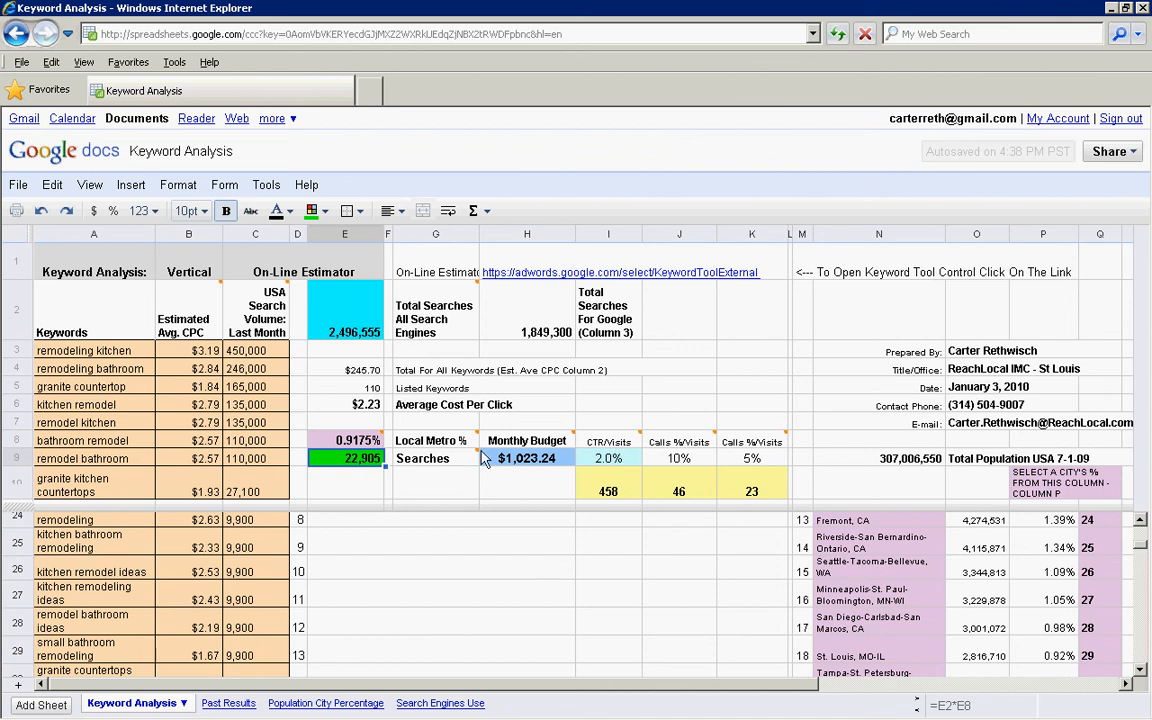
{"action": "mouse_move", "coordinate": [424, 456]}
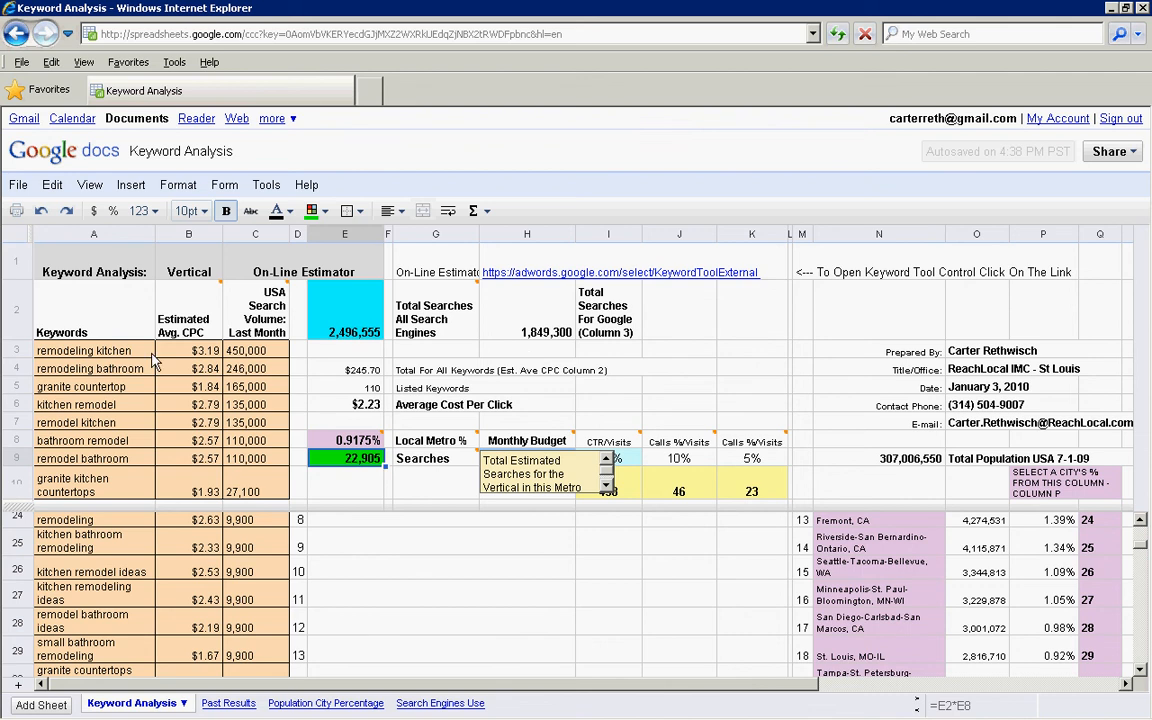
{"action": "left_click", "coordinate": [114, 354]}
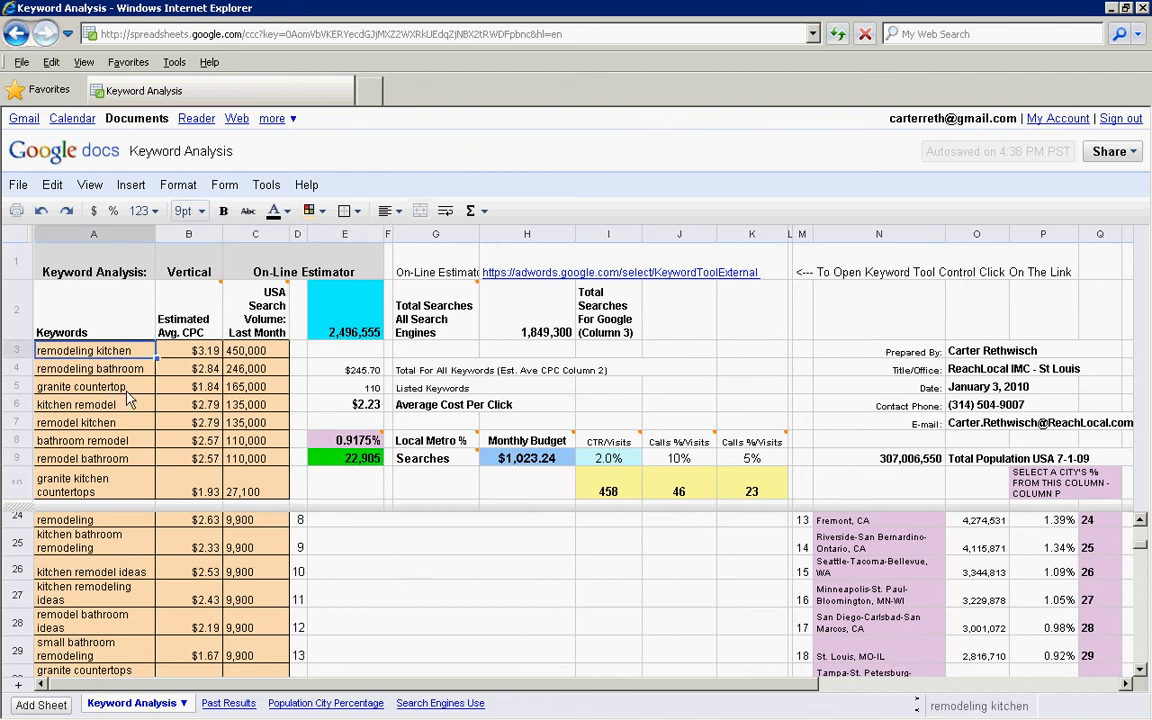
{"action": "left_click", "coordinate": [258, 352]}
{"action": "key", "text": "Left"}
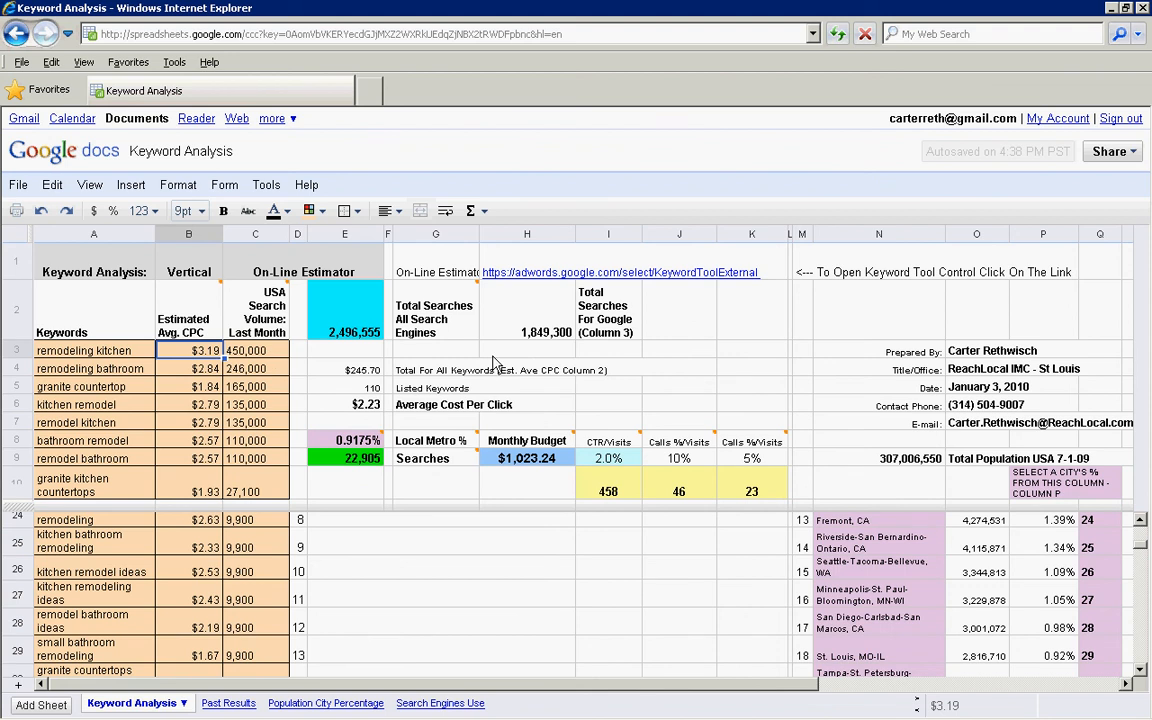
Step: Download all "Additional keywords to consider" from the AdWords Keyword Tool as a CSV for Excel and open keywords.csv
{"action": "key", "text": "alt+Tab"}
{"action": "key", "text": "alt+Tab"}
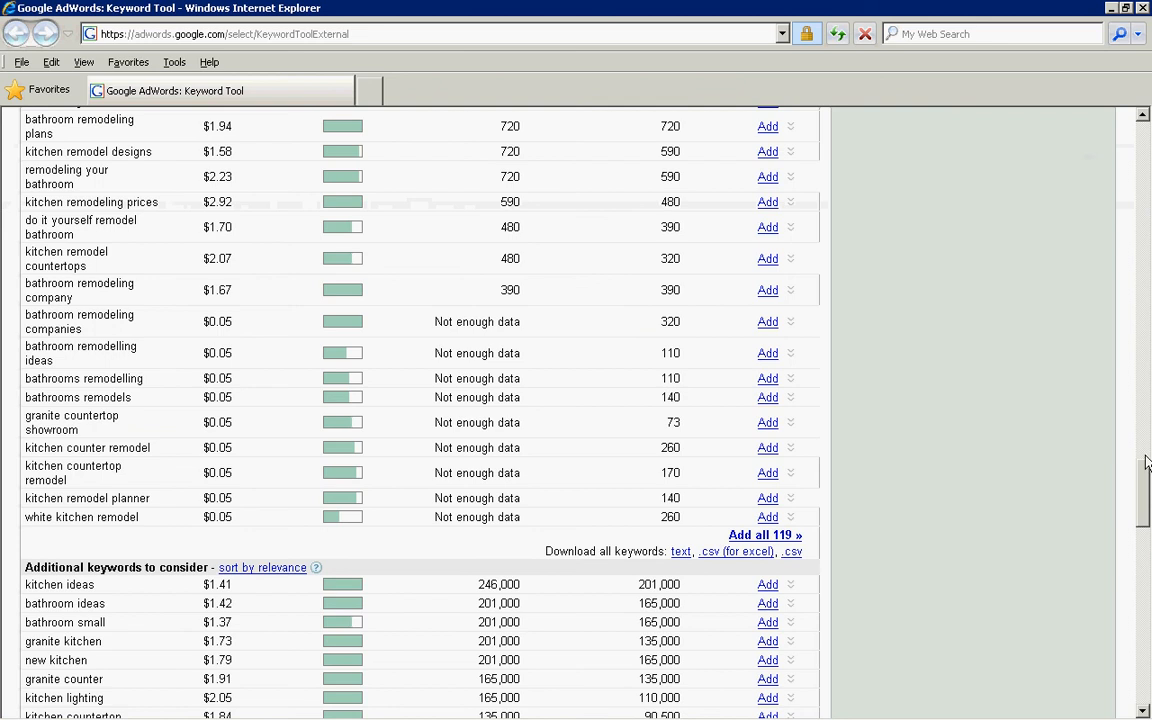
{"action": "left_click_drag", "start_coordinate": [1146, 475], "coordinate": [1146, 527]}
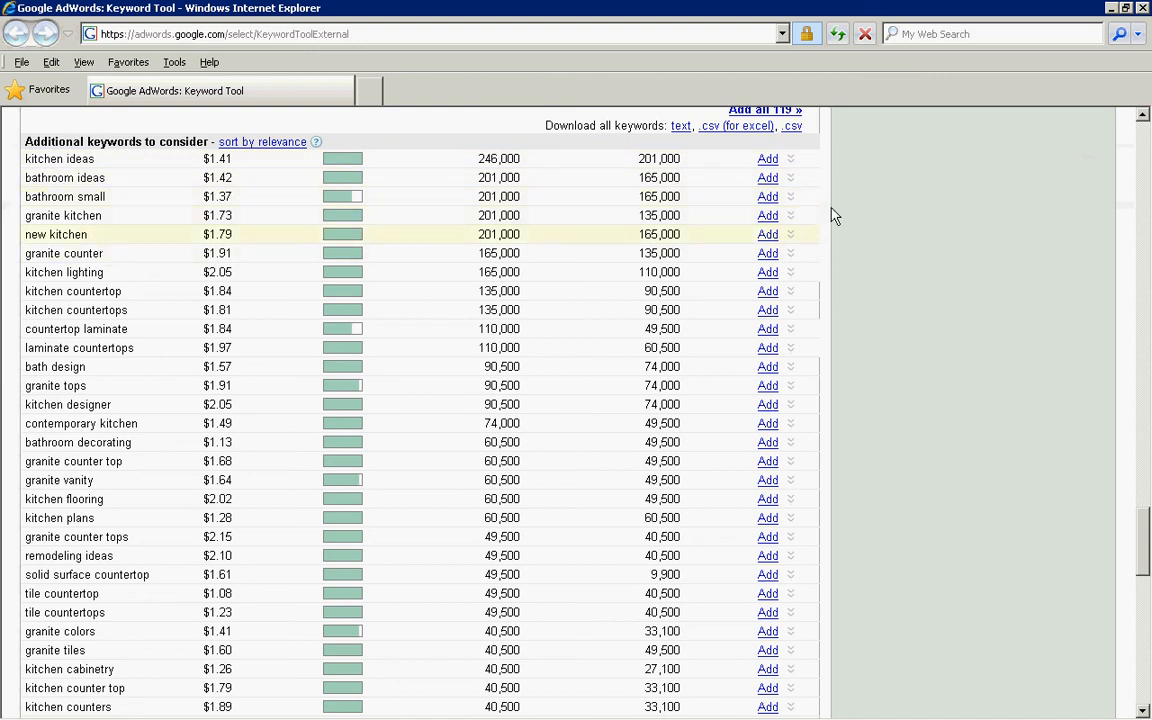
{"action": "left_click_drag", "start_coordinate": [1147, 529], "coordinate": [1148, 648]}
{"action": "left_click", "coordinate": [738, 638]}
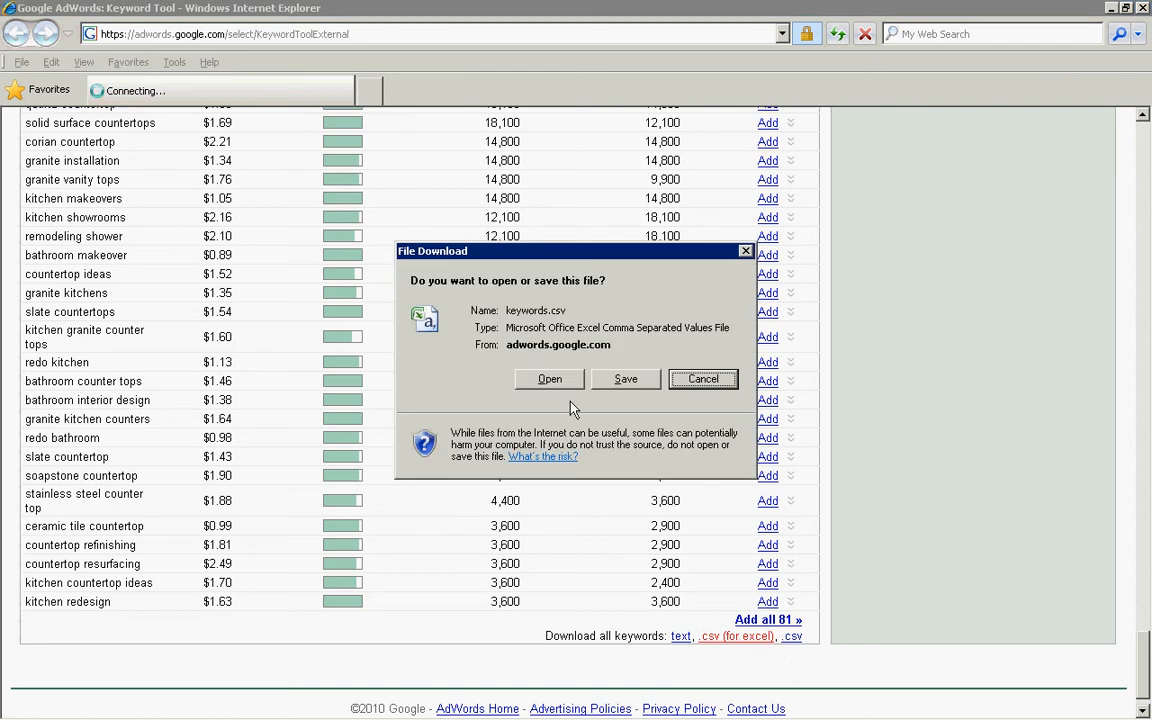
{"action": "left_click", "coordinate": [549, 380]}
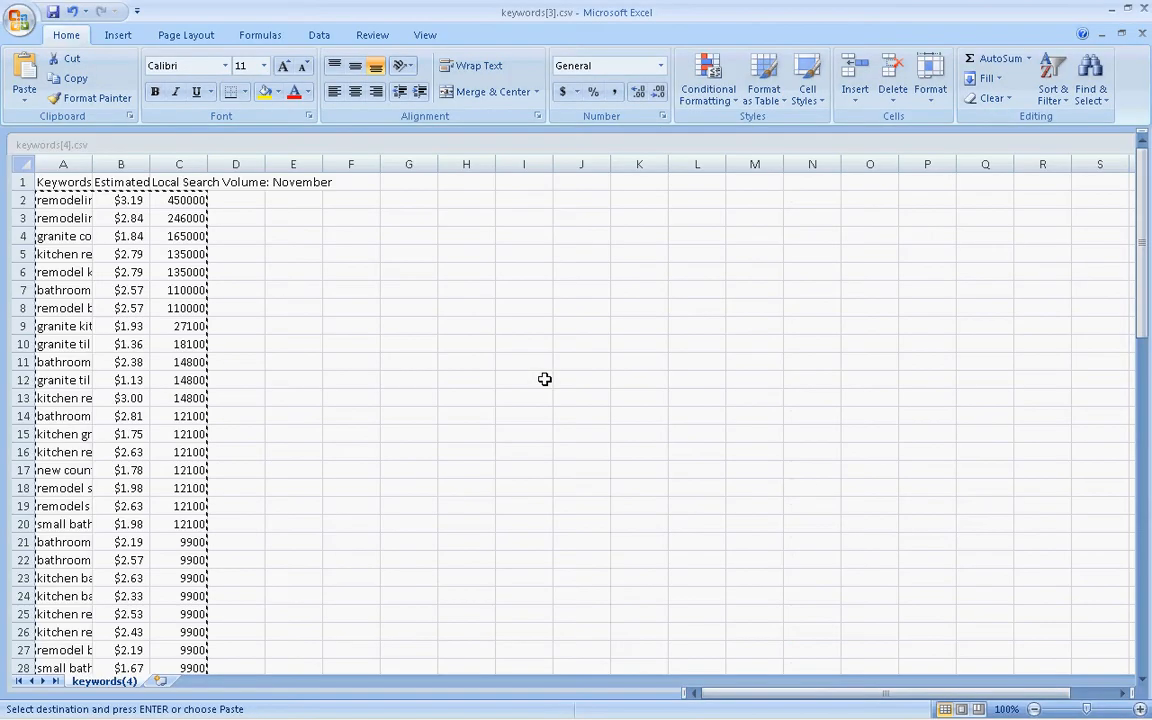
Step: Remove the Advertiser Competition and Global Monthly Search Volume columns from the additional keywords export
{"action": "left_click", "coordinate": [152, 137]}
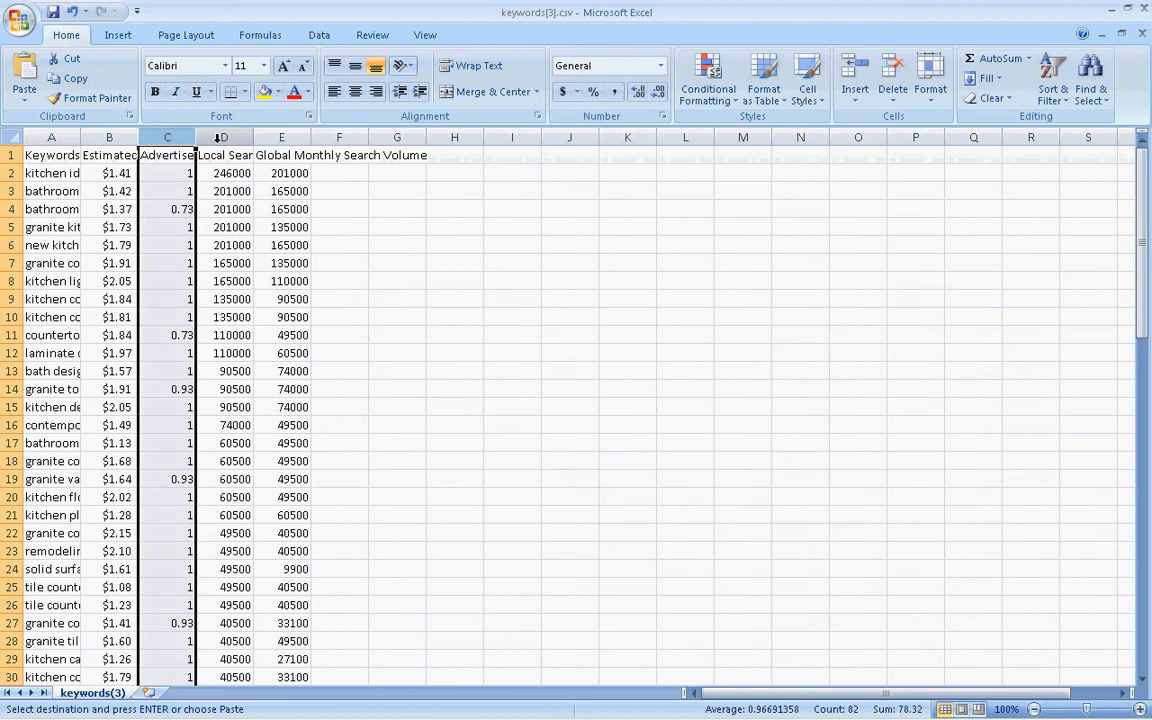
{"action": "left_click", "coordinate": [265, 138], "text": "ctrl"}
{"action": "right_click", "coordinate": [283, 141]}
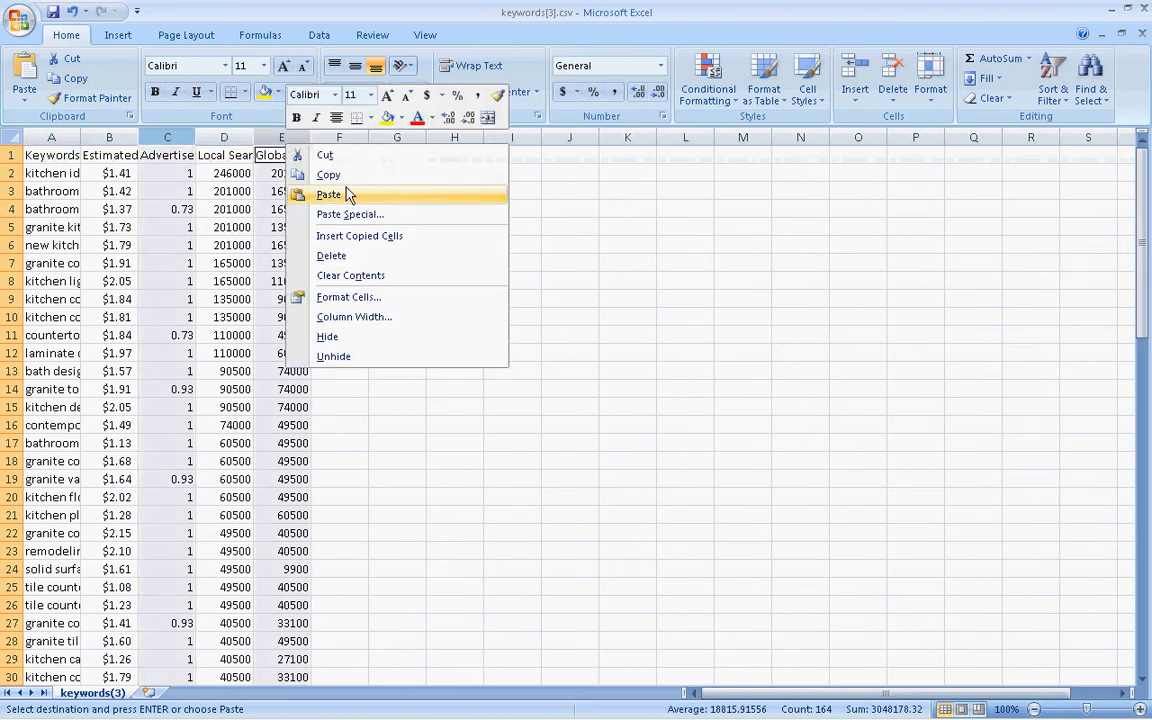
{"action": "left_click", "coordinate": [333, 256]}
Step: Copy all additional keyword rows with their CPC and local search volume, from A2 to C82
{"action": "left_click", "coordinate": [53, 175]}
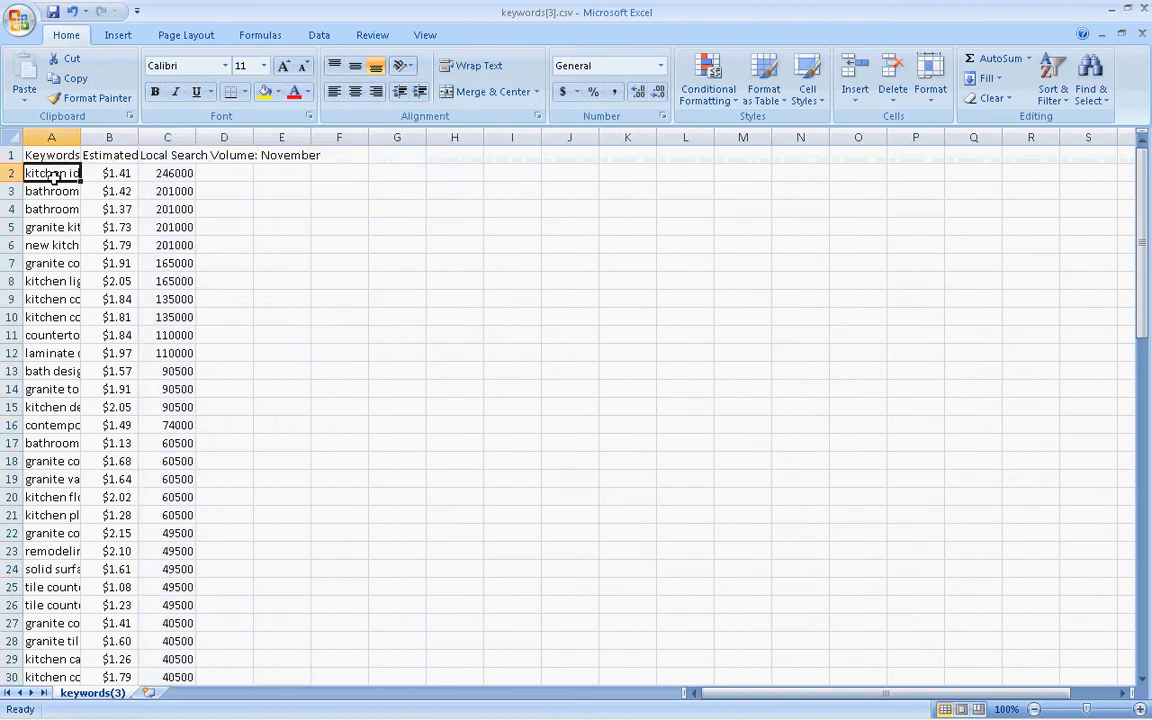
{"action": "key", "text": "shift+Right"}
{"action": "key", "text": "shift+Right"}
{"action": "key", "text": "ctrl+shift+Down"}
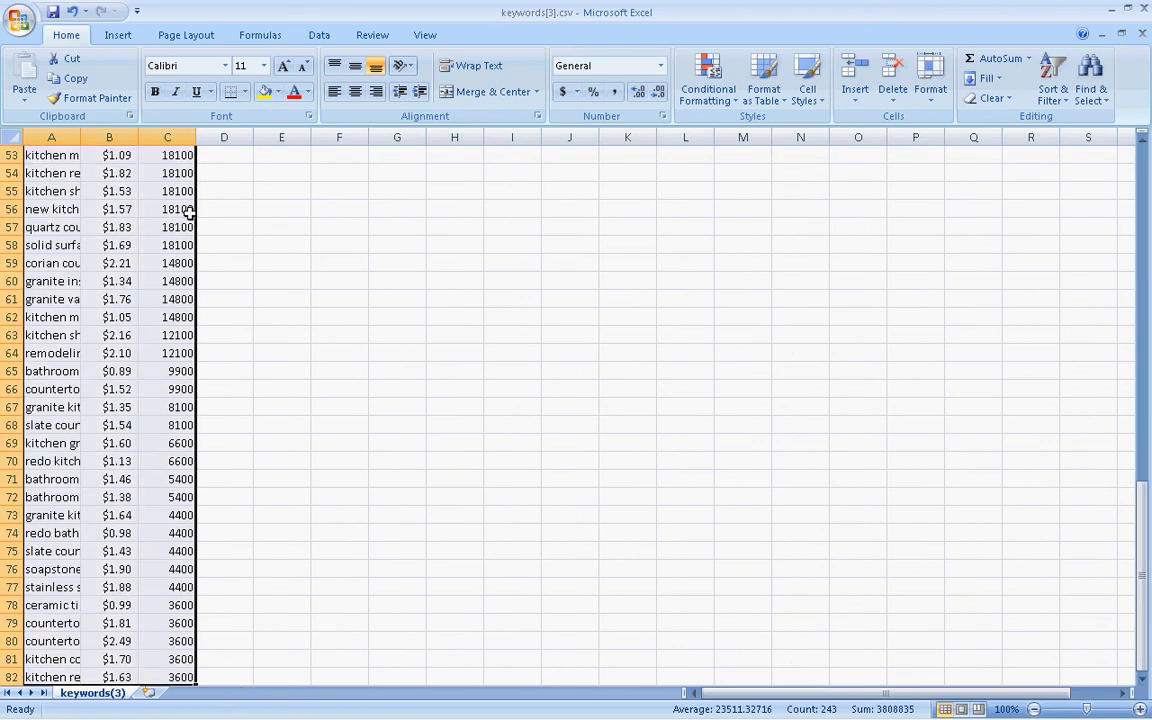
{"action": "key", "text": "ctrl+c"}
Step: Paste the additional keywords into the Keyword Analysis spreadsheet in the first empty row below the existing list, at cell A113
{"action": "key", "text": "alt+Tab"}
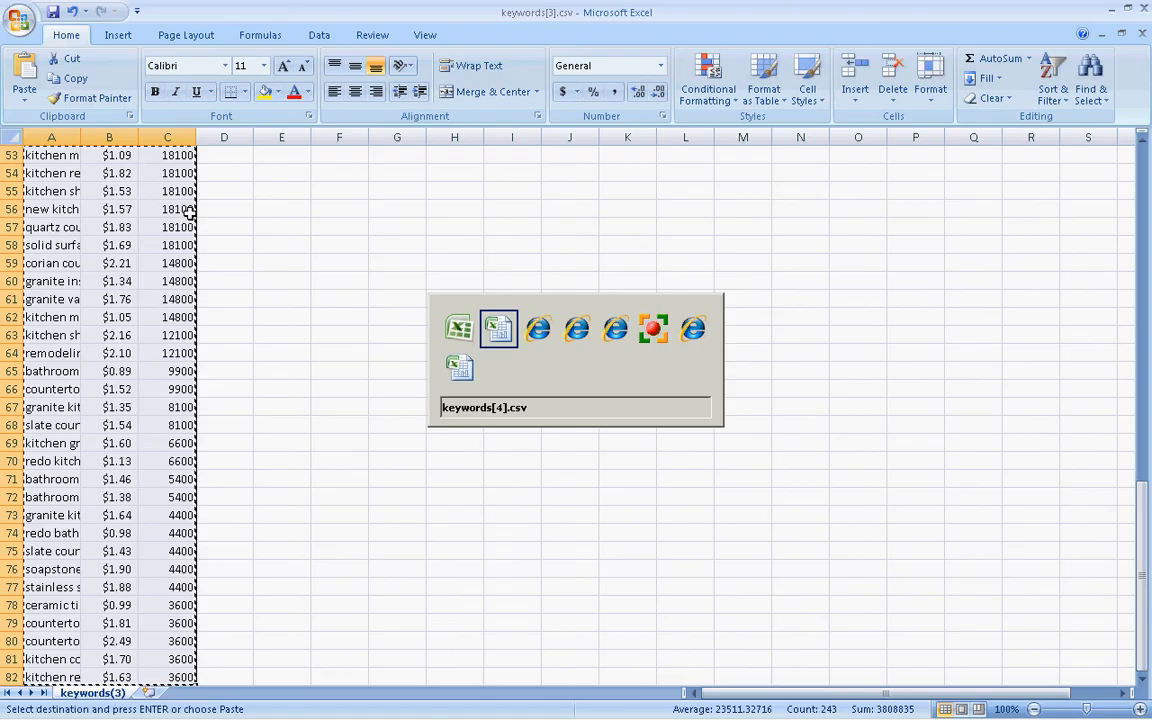
{"action": "key", "text": "alt+Tab"}
{"action": "key", "text": "alt+Tab"}
{"action": "key", "text": "alt+Tab"}
{"action": "key", "text": "alt+Tab"}
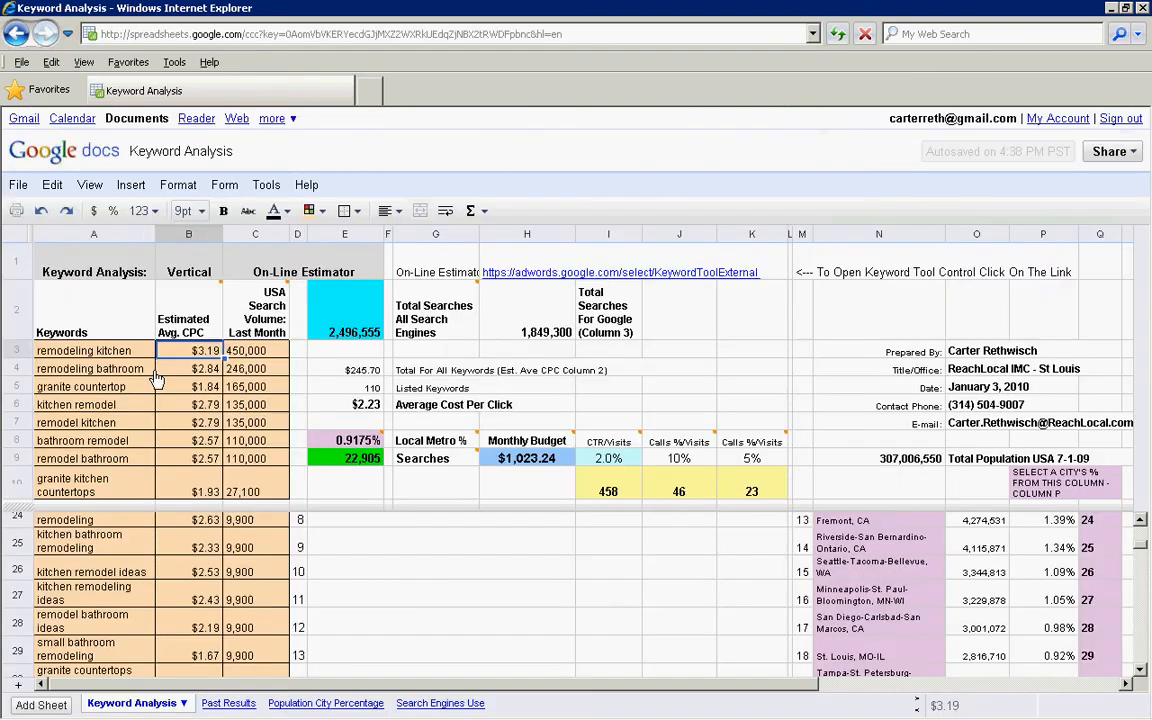
{"action": "left_click", "coordinate": [88, 402]}
{"action": "key", "text": "ctrl+Down"}
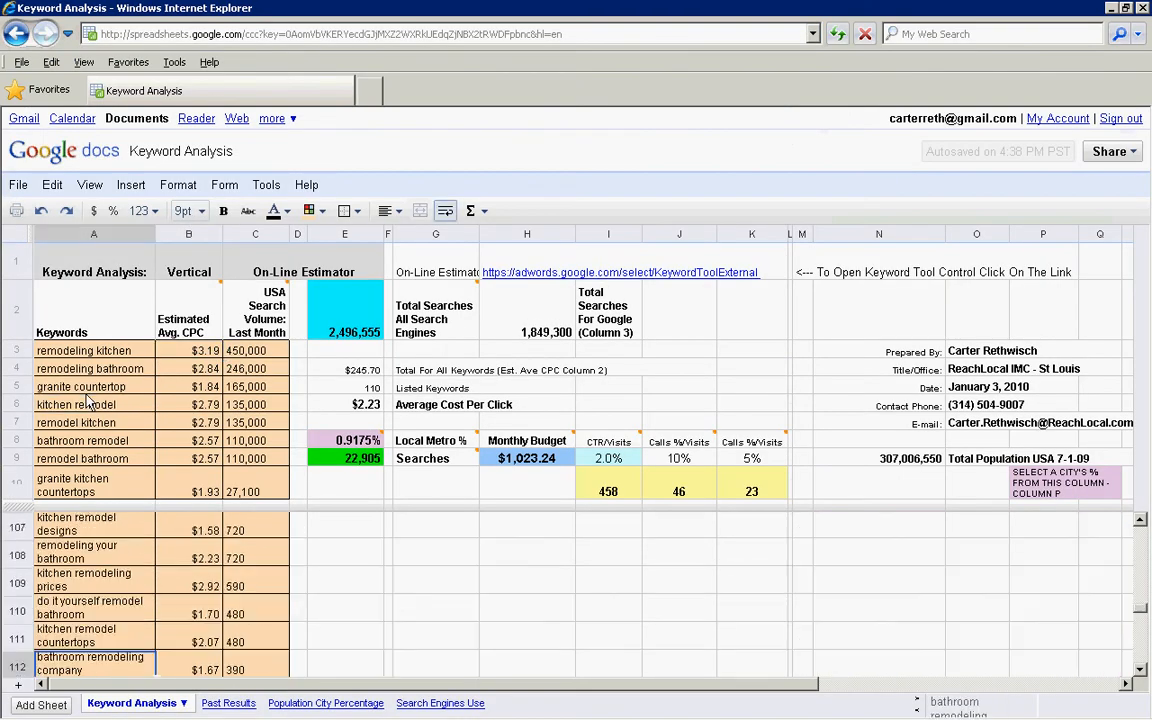
{"action": "key", "text": "Down"}
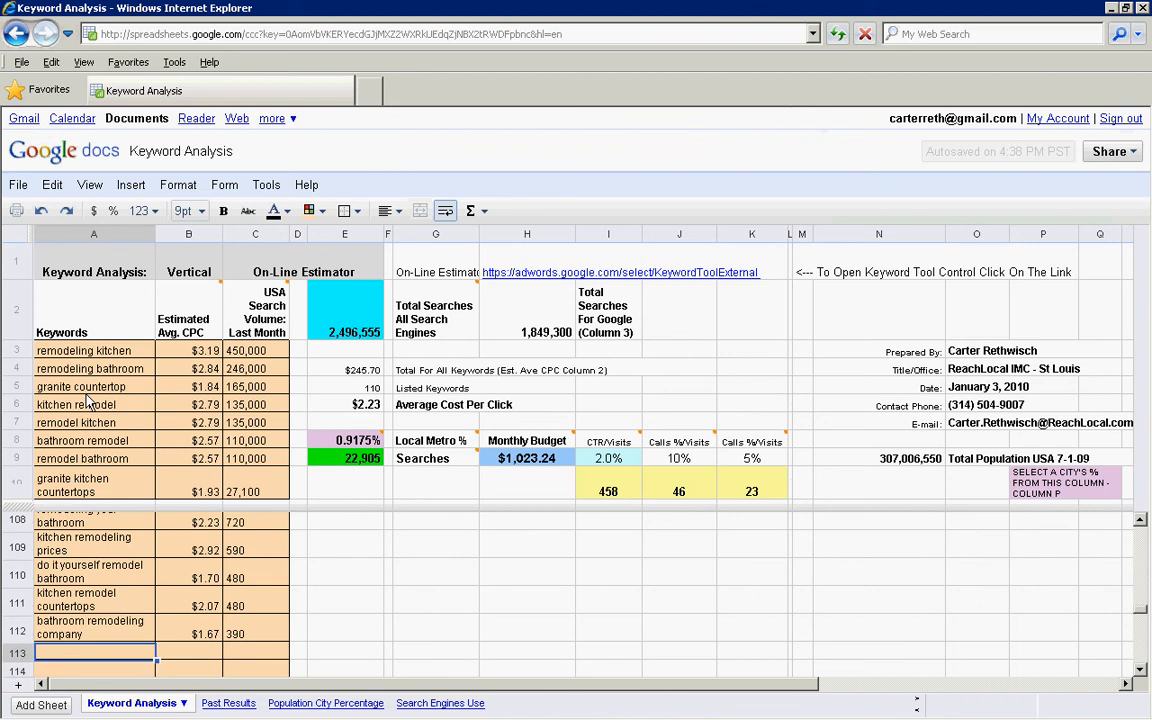
{"action": "key", "text": "ctrl+v"}
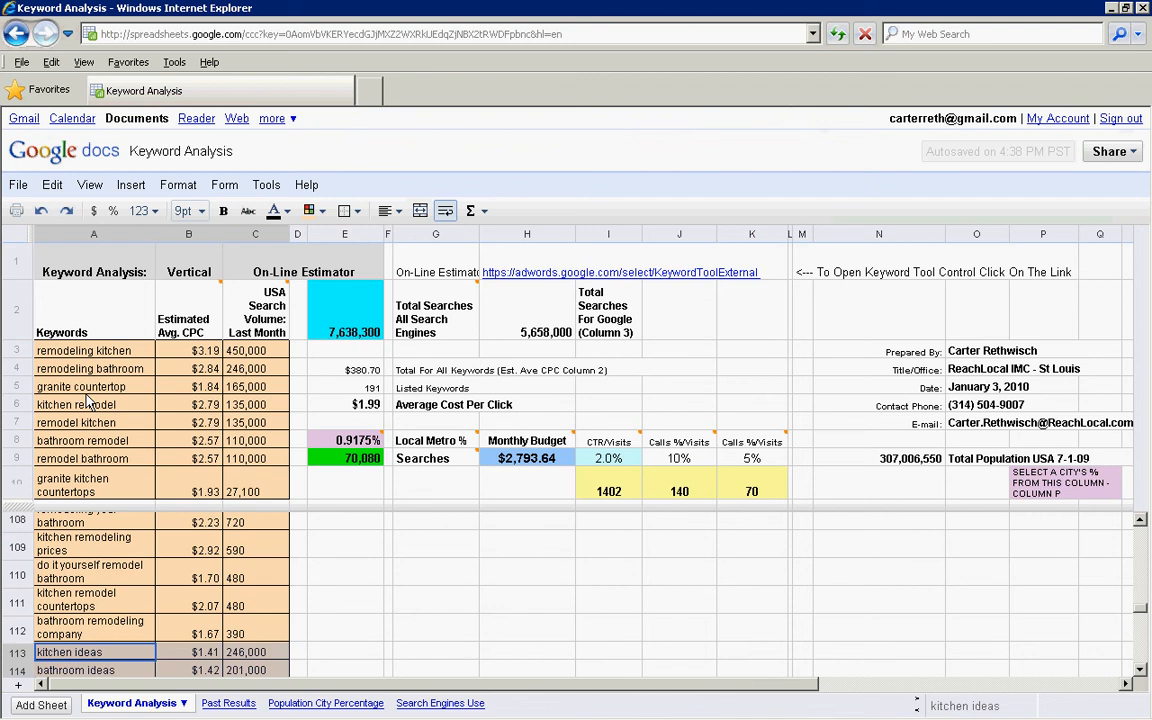
Step: Review the recalculated Listed Keywords, Average Cost Per Click and local Searches cells
{"action": "left_click", "coordinate": [366, 388]}
{"action": "left_click", "coordinate": [372, 406]}
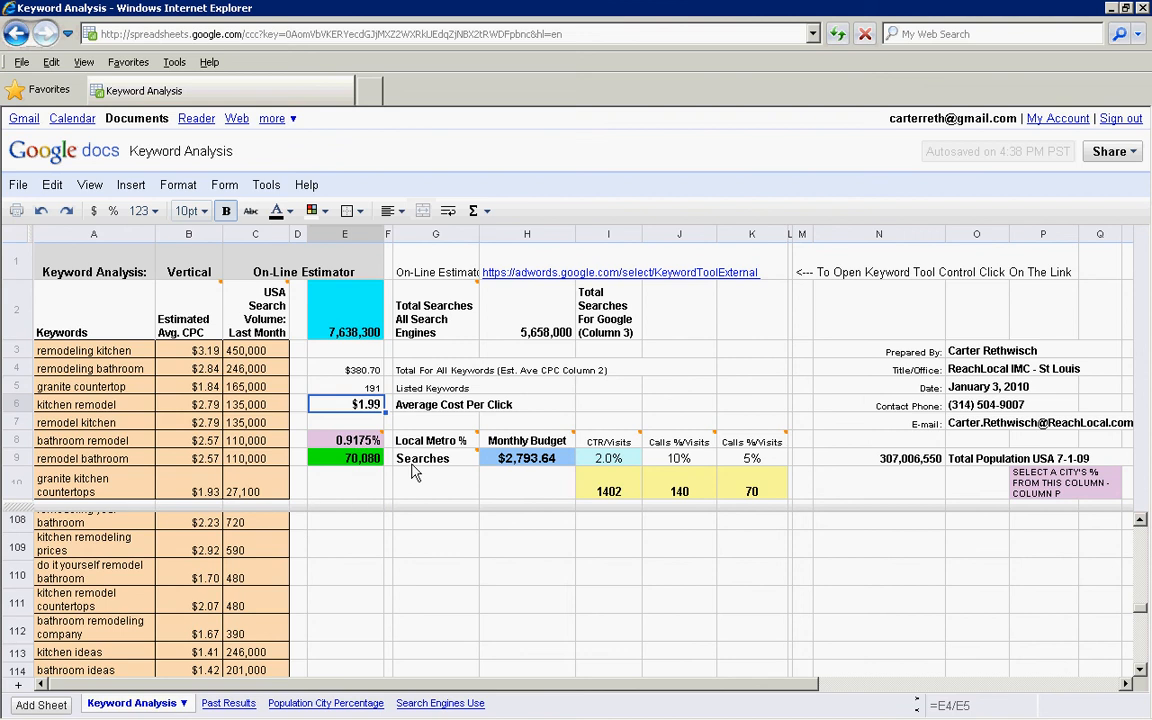
{"action": "left_click", "coordinate": [359, 467]}
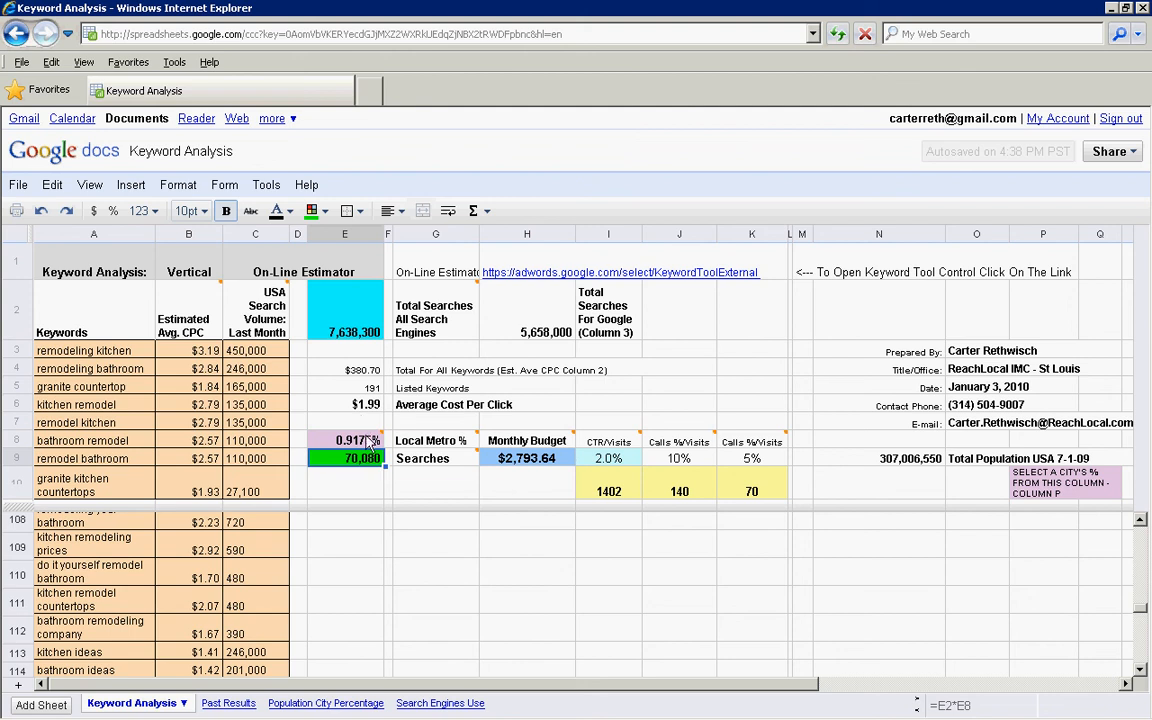
Step: Set the CTR/Visits rate in cell I9 to 1.5%
{"action": "left_click", "coordinate": [638, 462]}
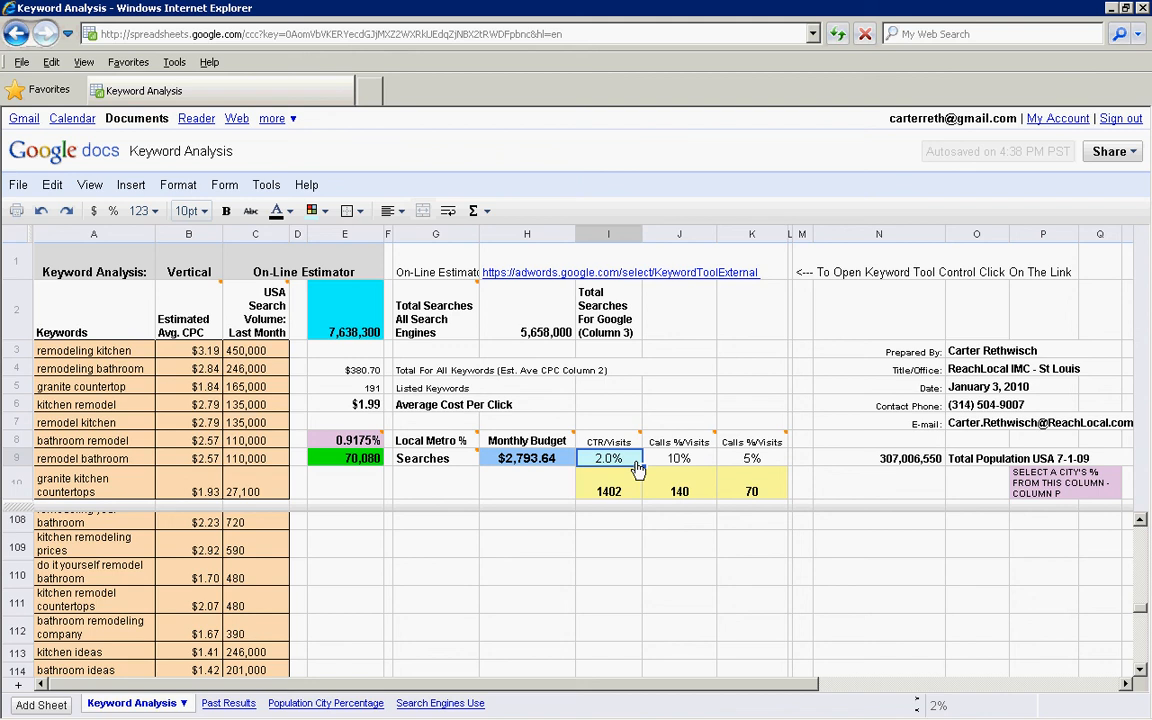
{"action": "type", "text": "1"}
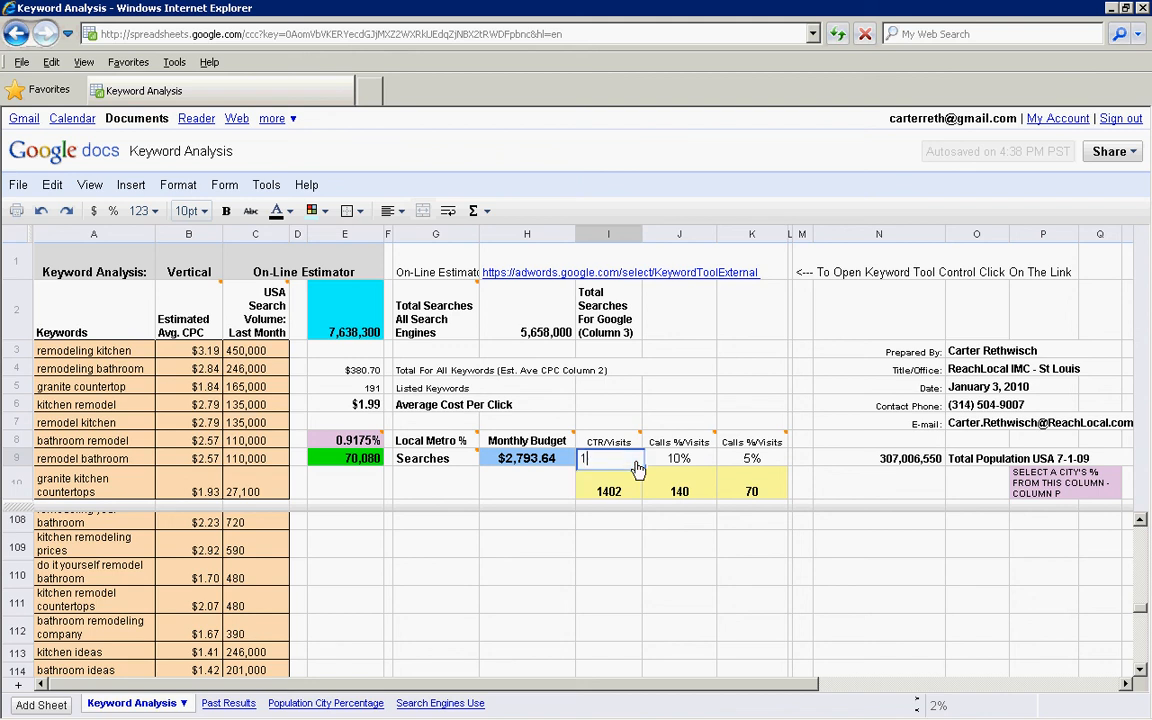
{"action": "type", "text": ".5"}
{"action": "key", "text": "Return"}
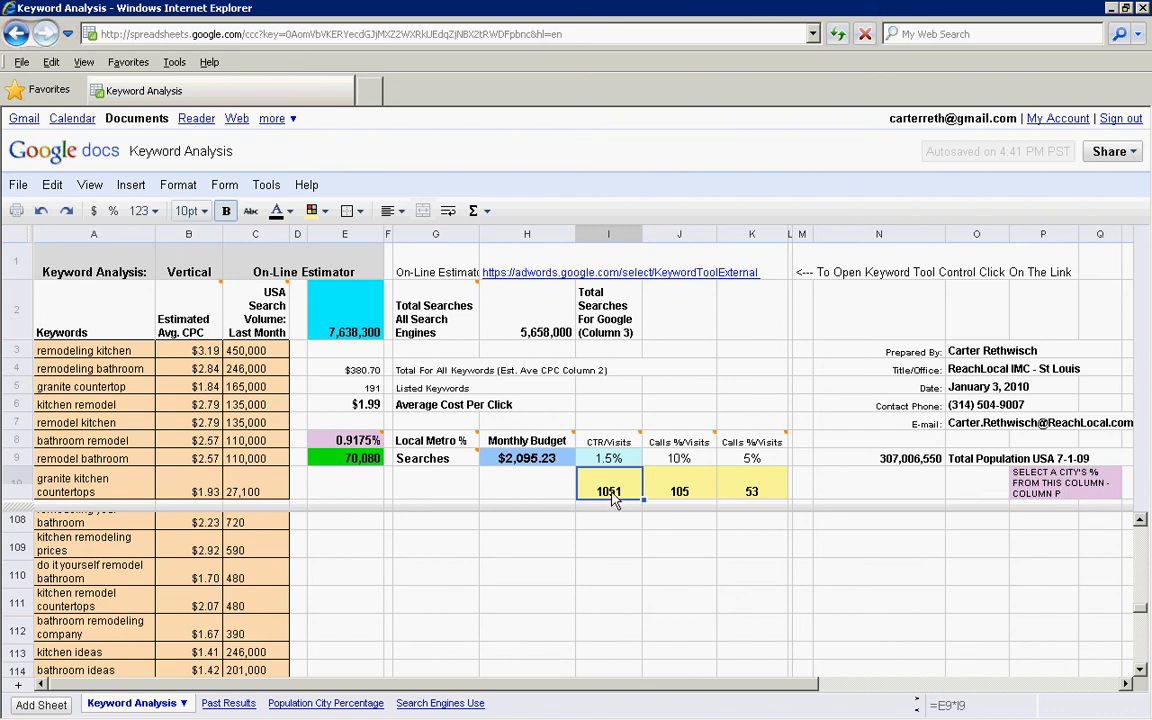
Step: Review the Monthly Budget cell and the two estimated call cells beneath the Calls %/Visits rates
{"action": "left_click", "coordinate": [683, 490]}
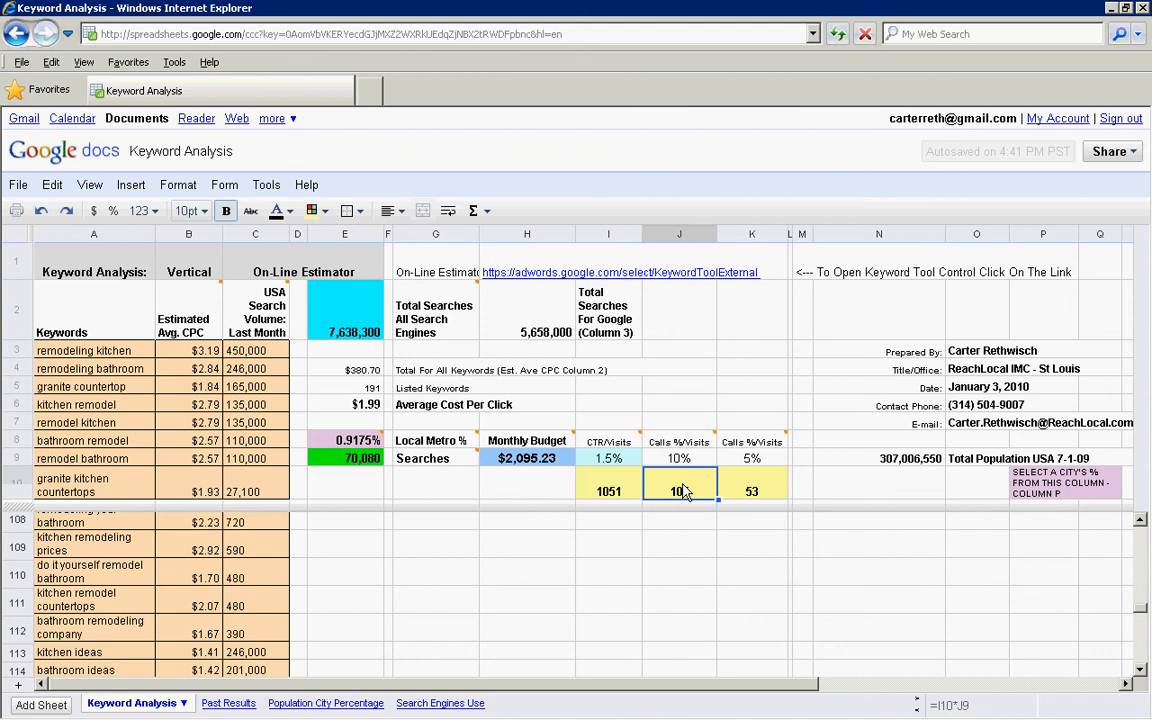
{"action": "left_click", "coordinate": [749, 496]}
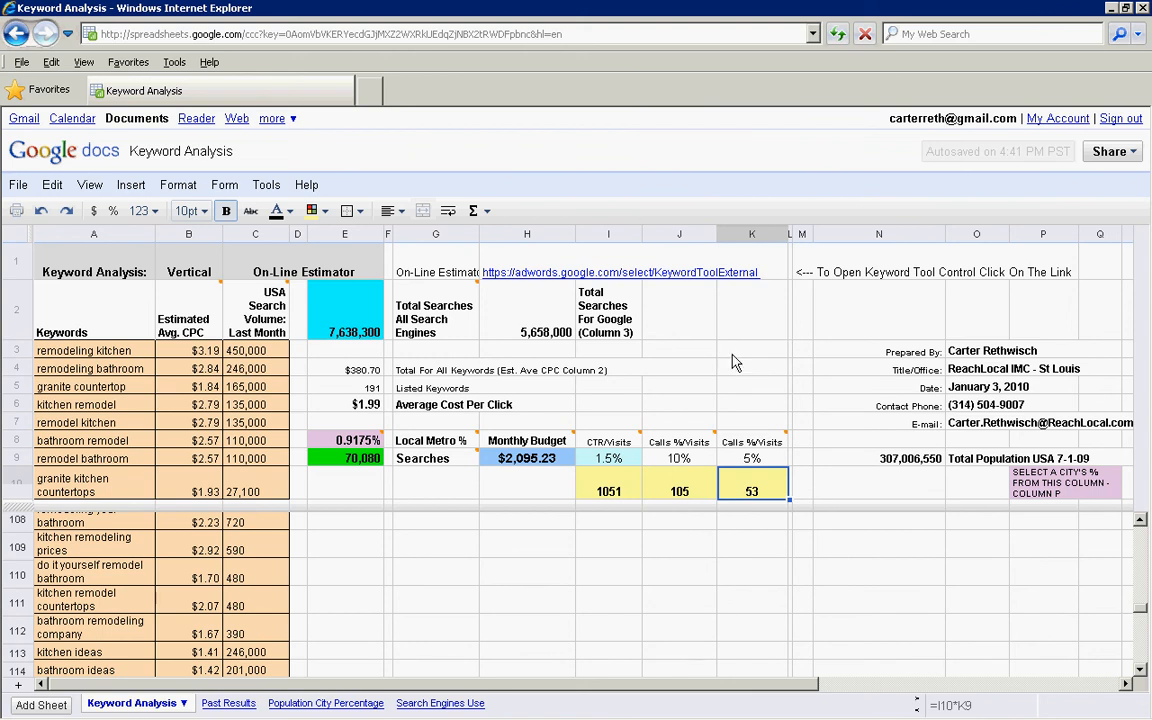
{"action": "left_click", "coordinate": [529, 468]}
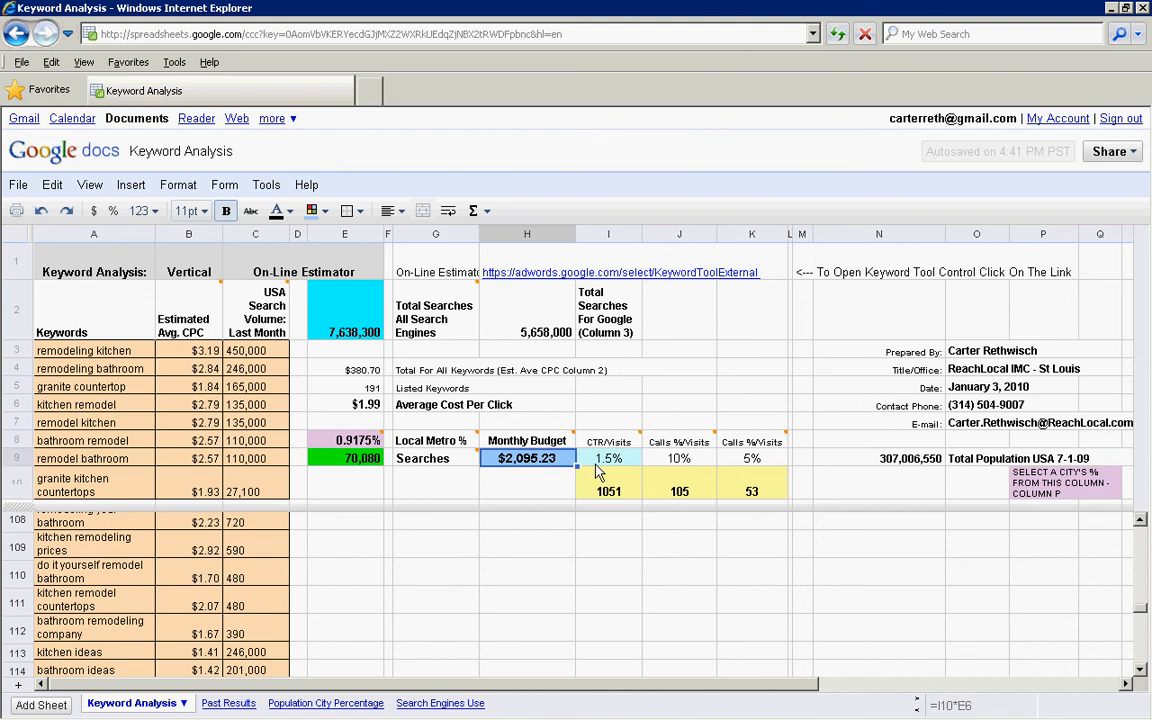
{"action": "left_click", "coordinate": [686, 495]}
{"action": "left_click", "coordinate": [752, 490]}
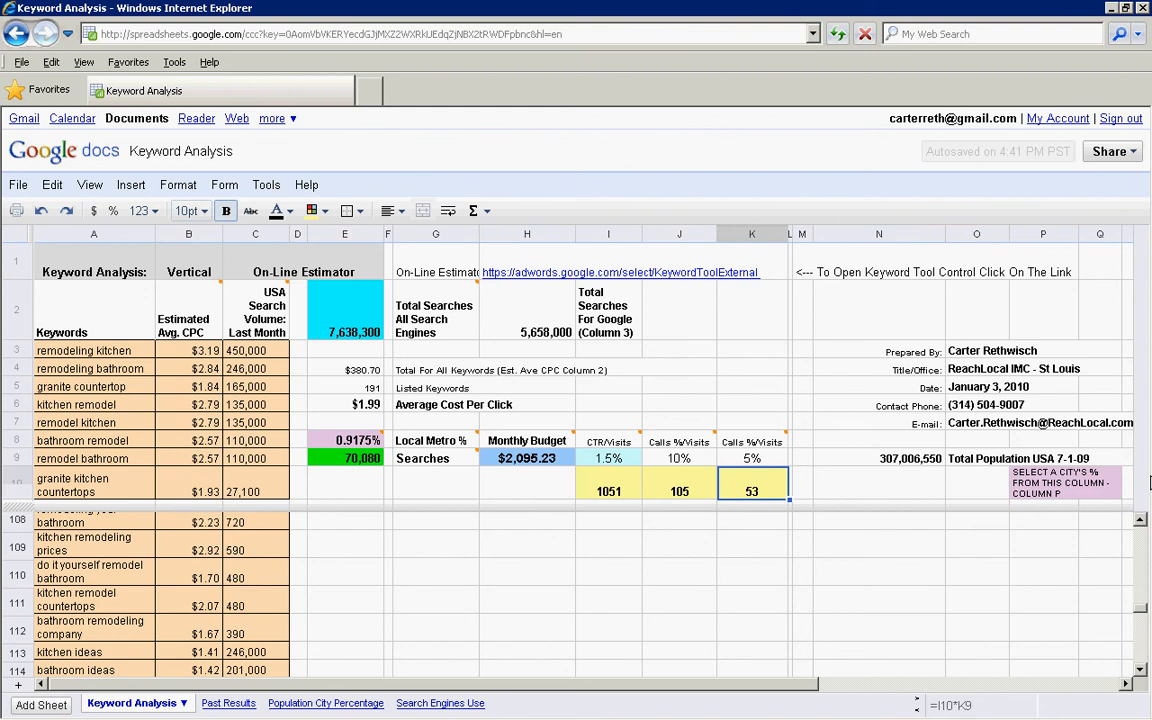
Step: Switch the Local Metro % in cell E8 to the Chicago-Naperville-Joliet metro area with the formula =P14
{"action": "left_click", "coordinate": [1141, 519]}
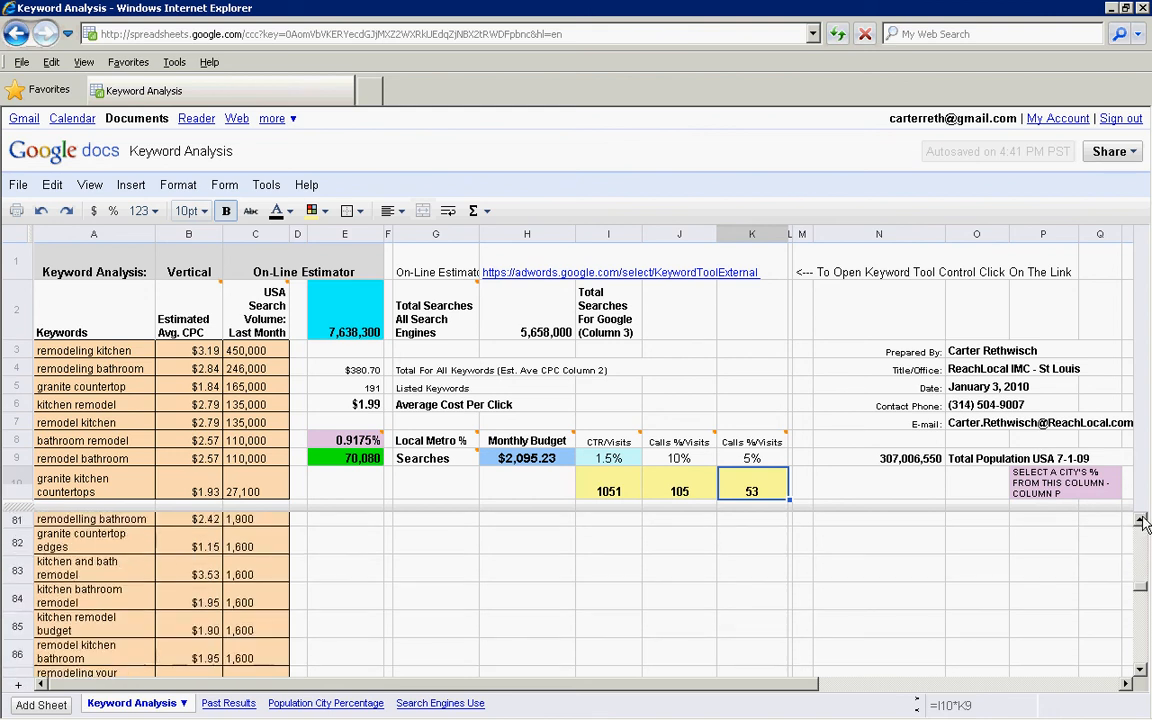
{"action": "left_click", "coordinate": [1142, 537]}
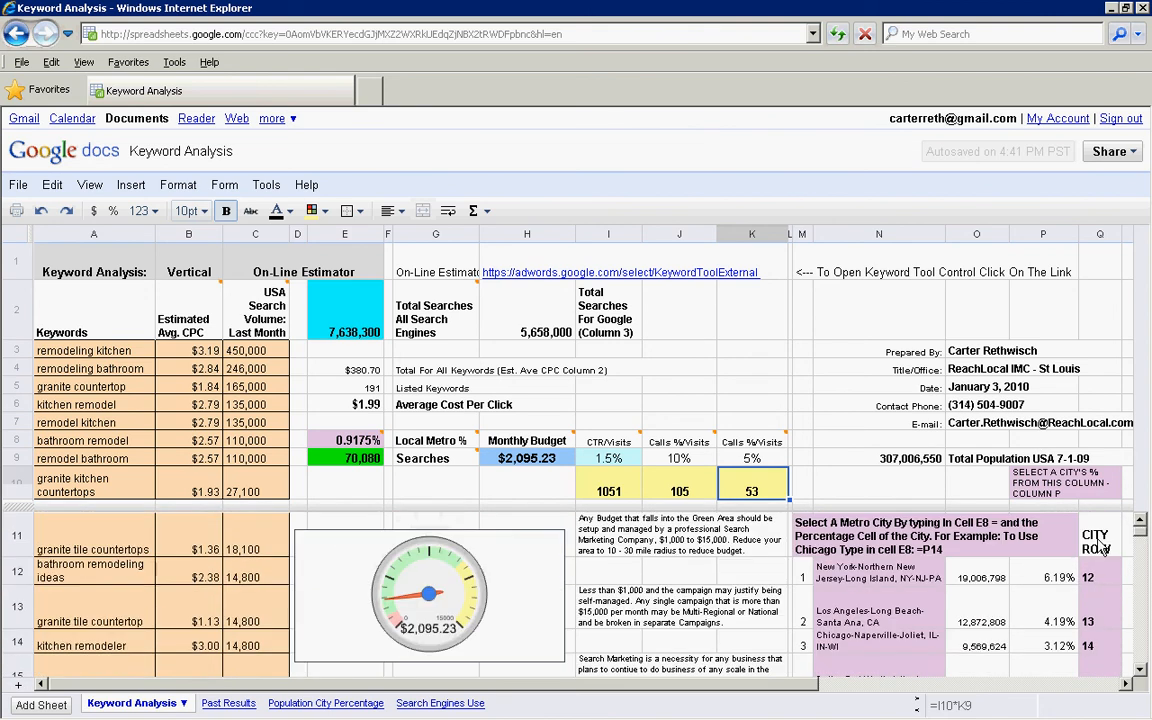
{"action": "left_click", "coordinate": [870, 641]}
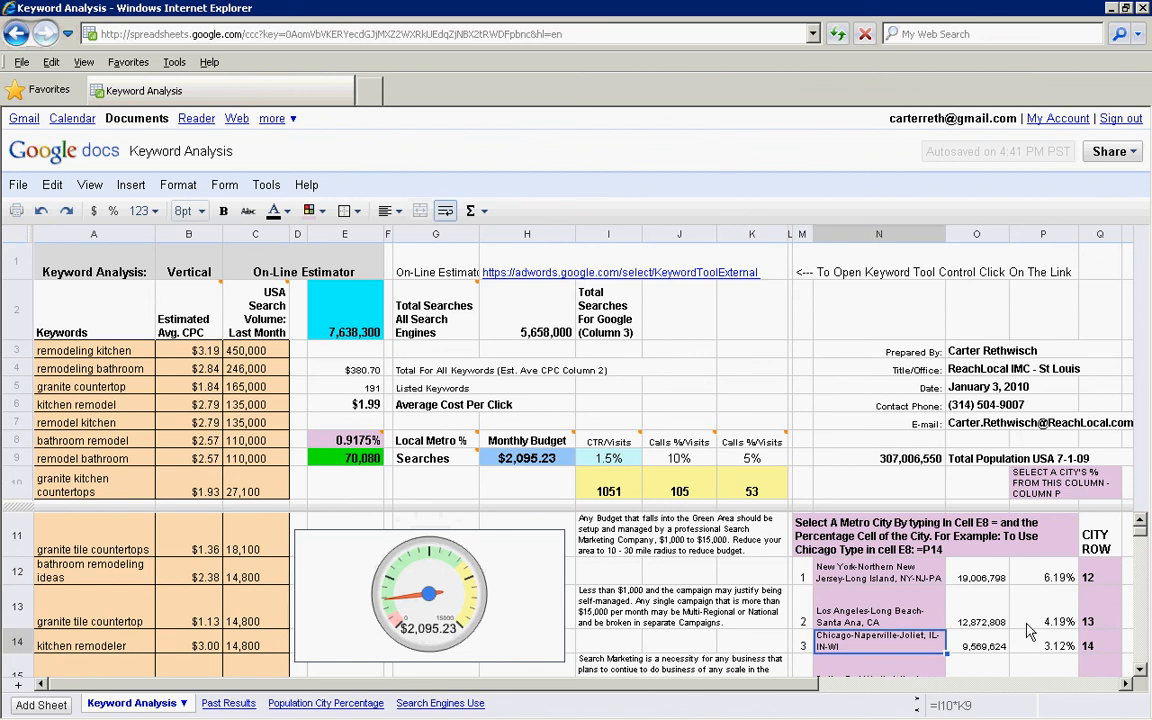
{"action": "key", "text": "Right"}
{"action": "key", "text": "Right"}
{"action": "key", "text": "Right"}
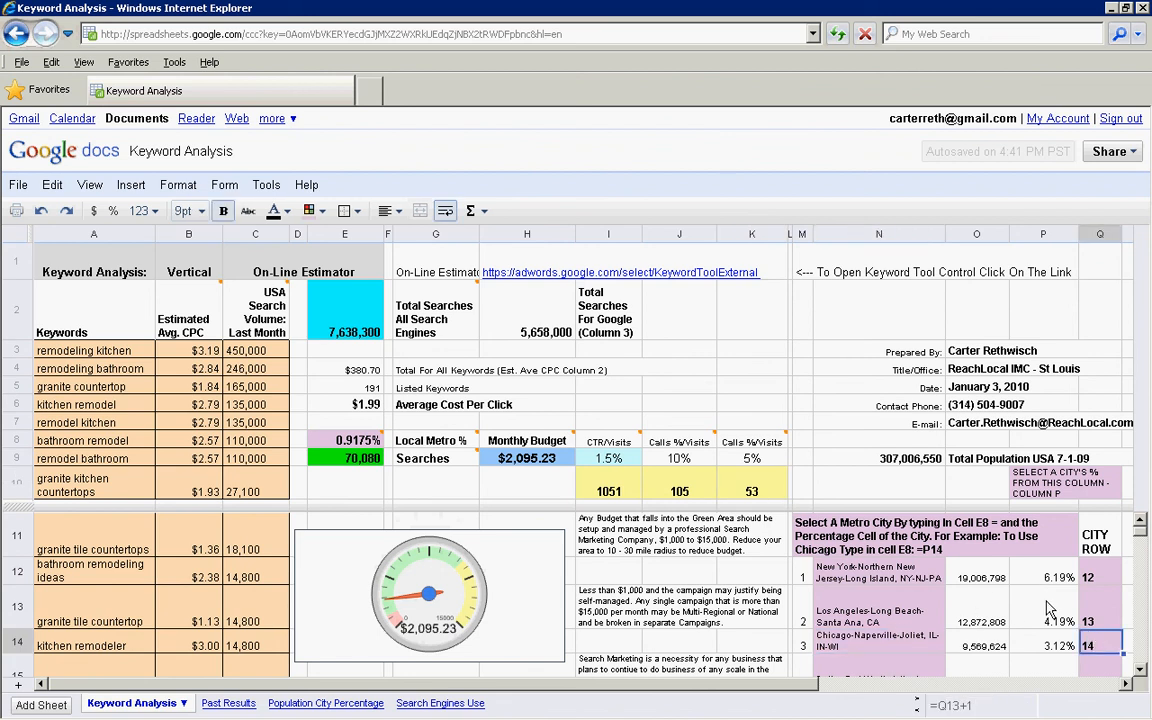
{"action": "double_click", "coordinate": [362, 440]}
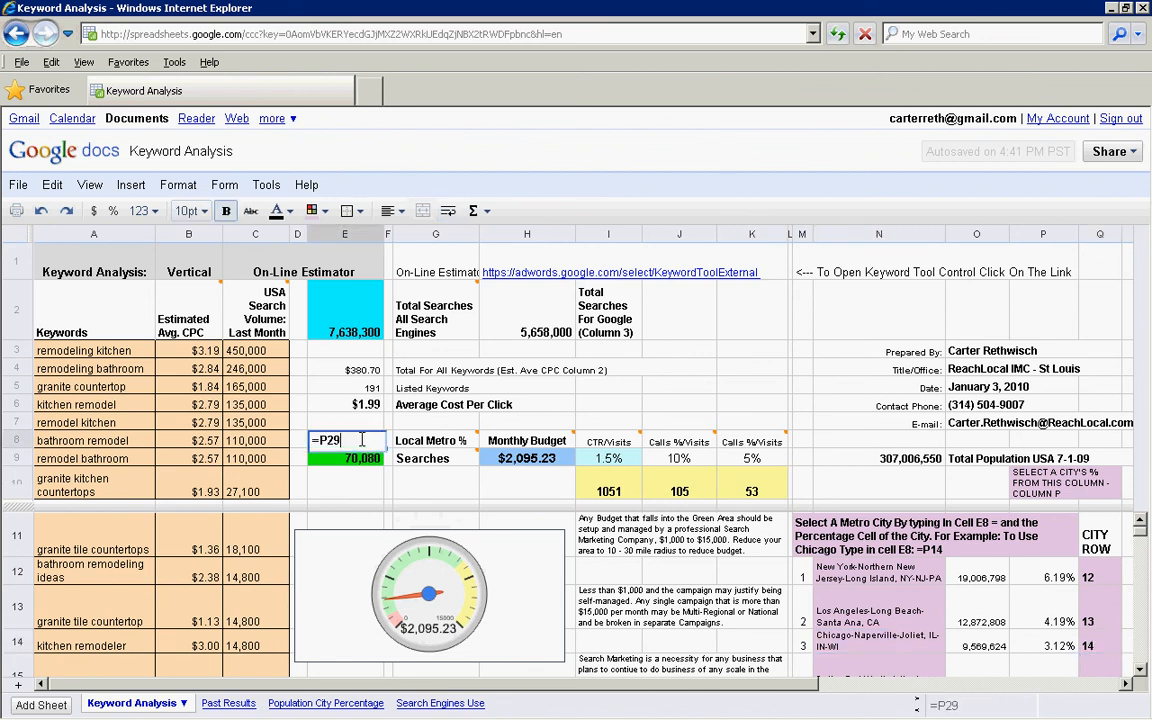
{"action": "key", "text": "BackSpace"}
{"action": "key", "text": "BackSpace"}
{"action": "type", "text": "14"}
{"action": "key", "text": "Return"}
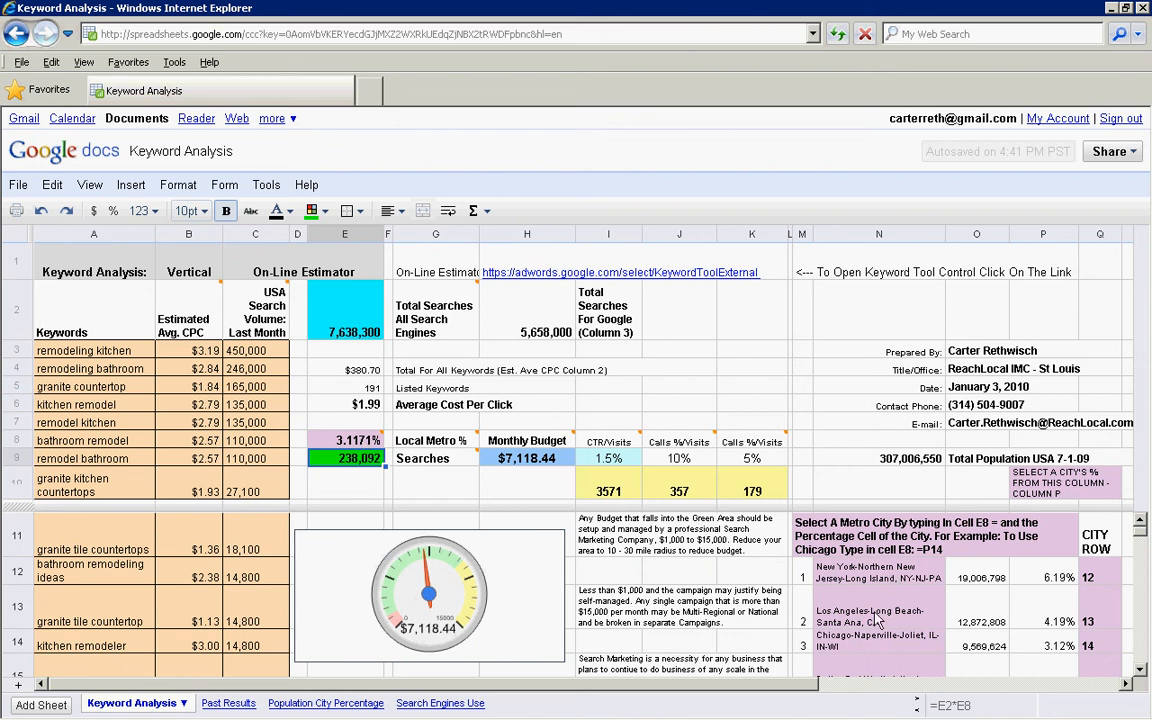
{"action": "left_click", "coordinate": [995, 646]}
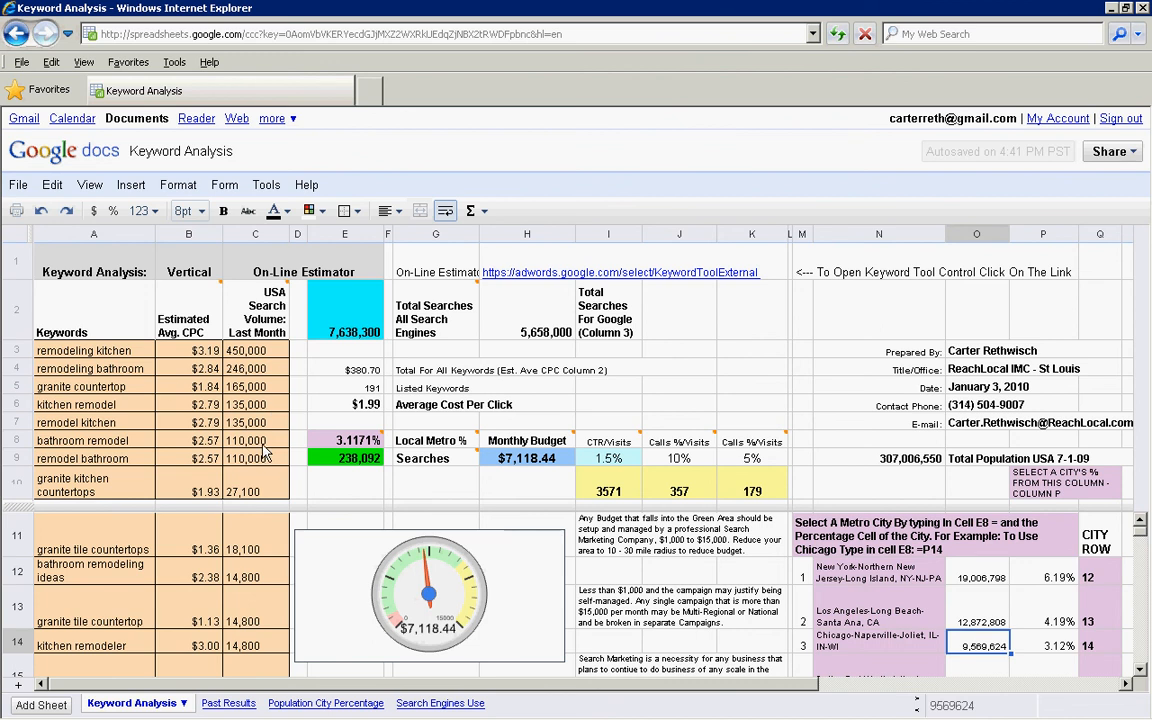
Step: Check the total searches cell E2, and examine the Google and AOL search shares on the Search Engines Use sheet
{"action": "left_click", "coordinate": [357, 318]}
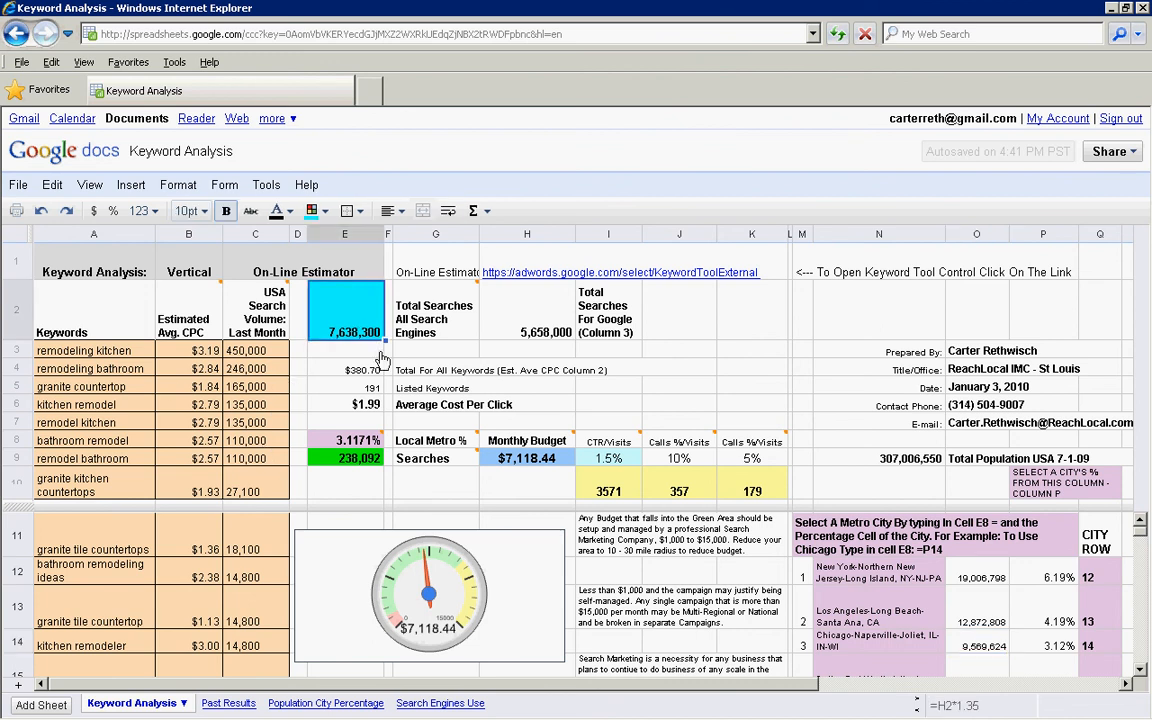
{"action": "left_click", "coordinate": [433, 705]}
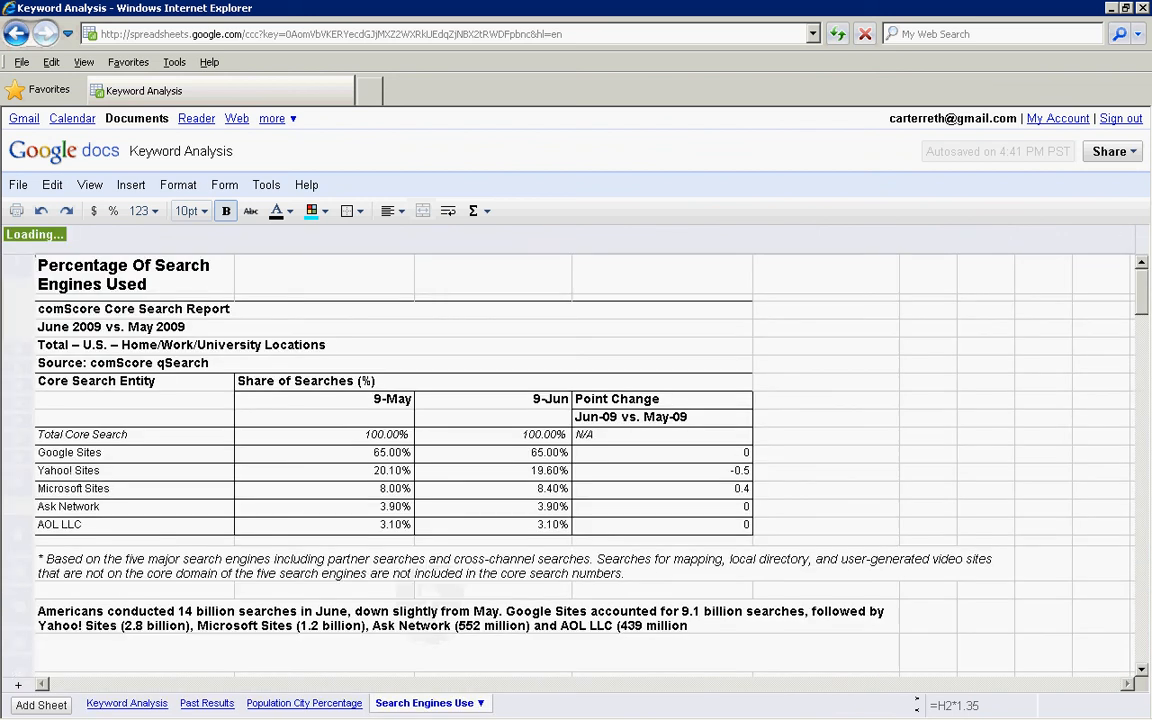
{"action": "left_click", "coordinate": [383, 458]}
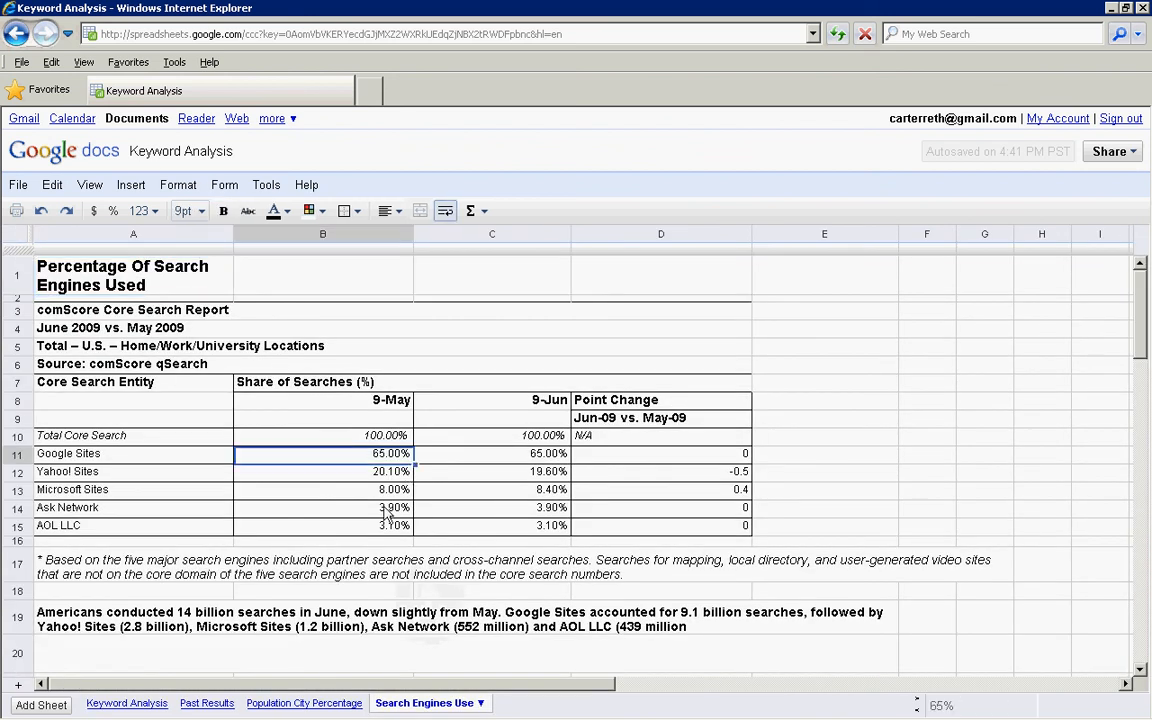
{"action": "left_click", "coordinate": [323, 527]}
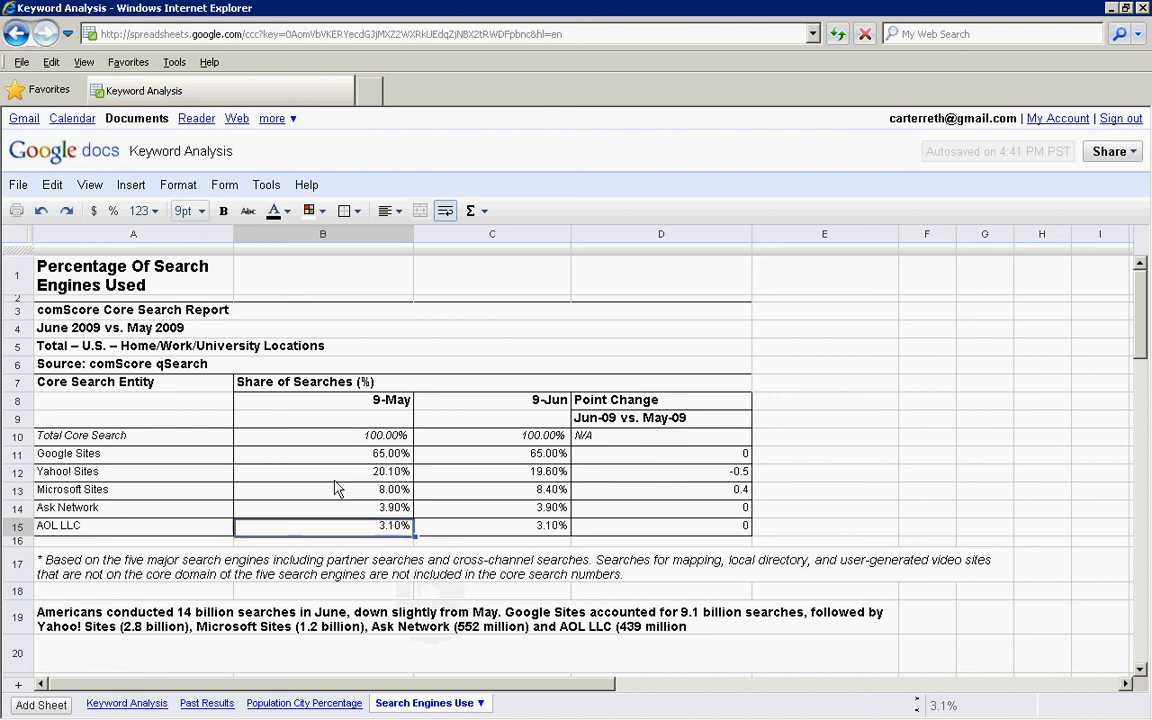
{"action": "left_click", "coordinate": [308, 455]}
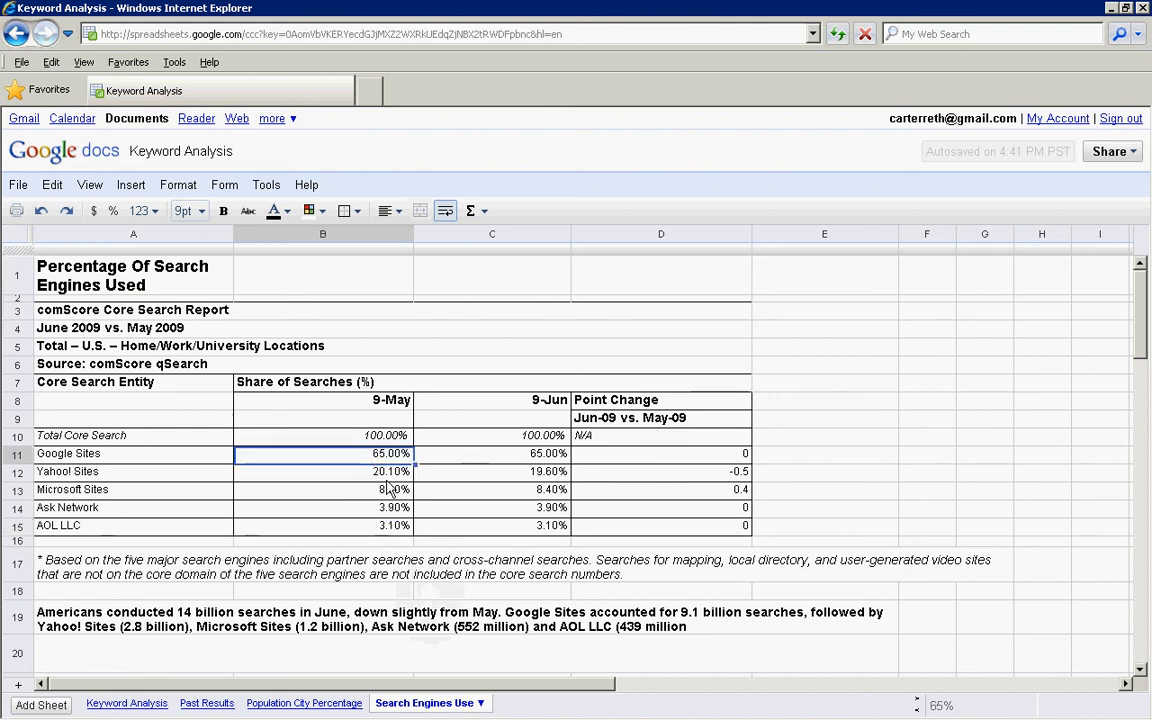
Step: Return to the Keyword Analysis sheet and inspect the formula behind the all-search-engines total in cell E2
{"action": "left_click", "coordinate": [127, 703]}
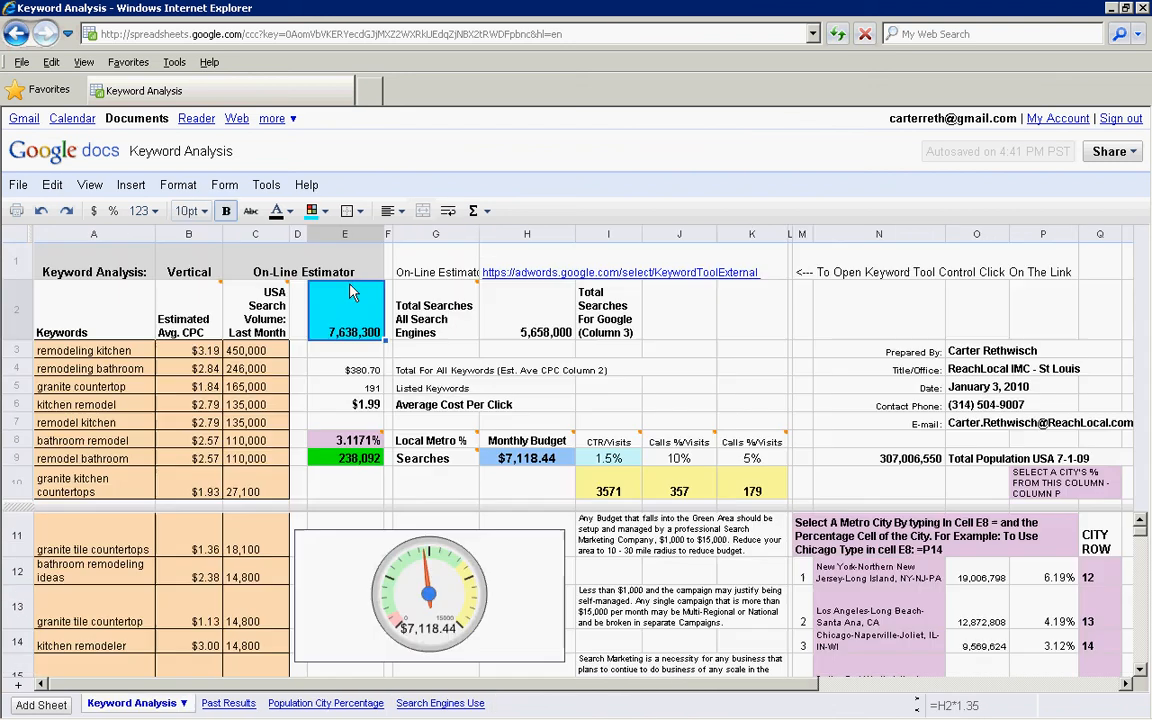
{"action": "double_click", "coordinate": [350, 300]}
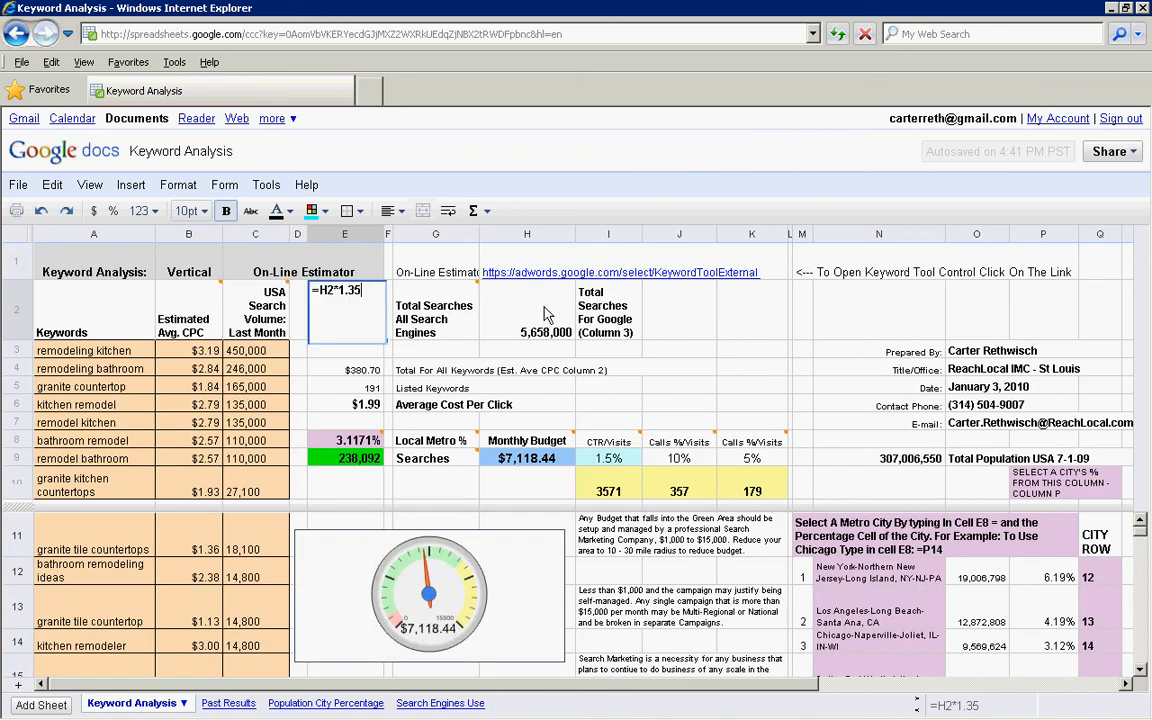
{"action": "left_click", "coordinate": [360, 332]}
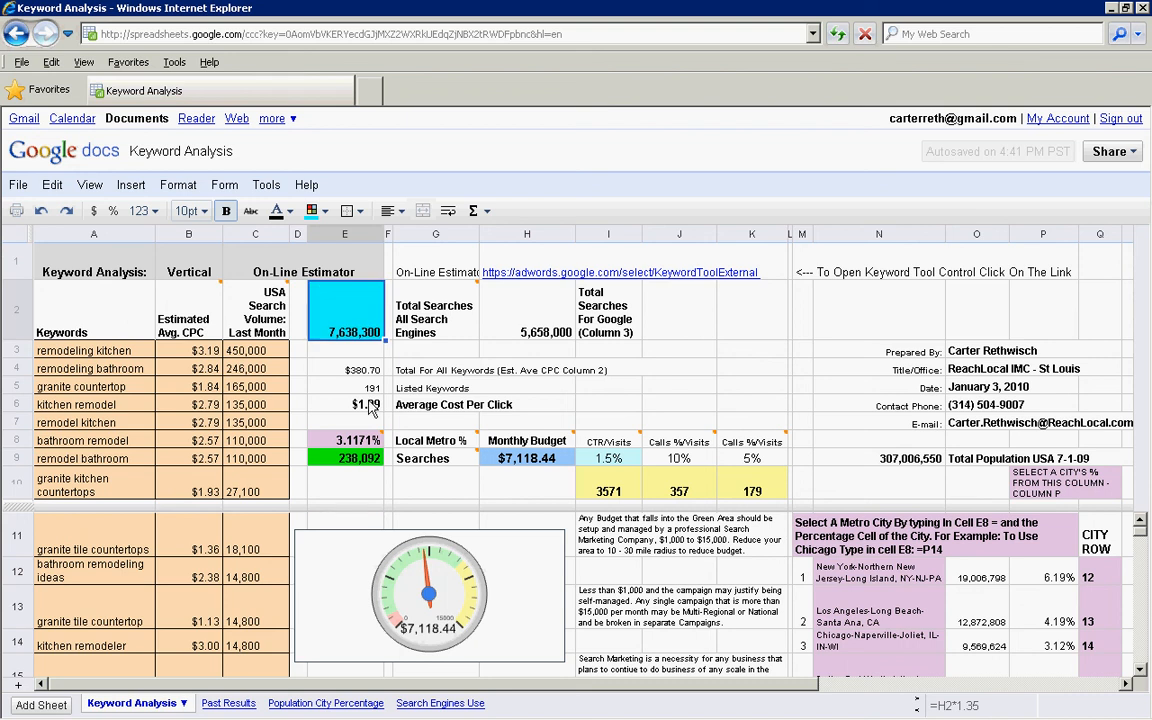